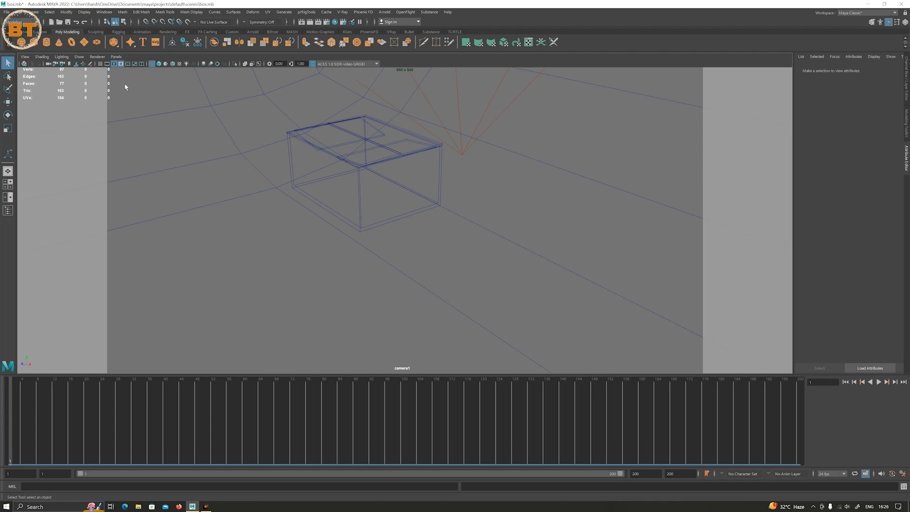
# Step: Hide the resolution gate and set the camera1 view to Overscan in its camera settings
pyautogui.click(121, 63)
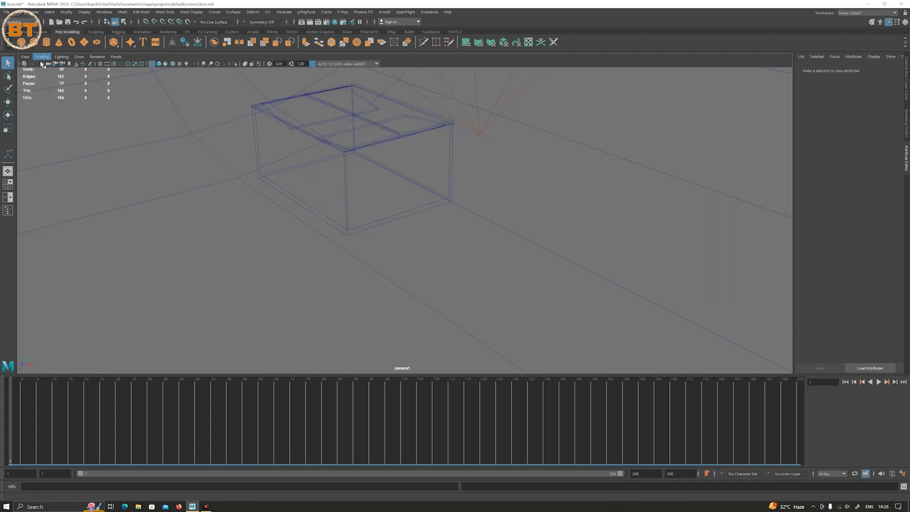
pyautogui.click(25, 57)
pyautogui.moveTo(56, 205)
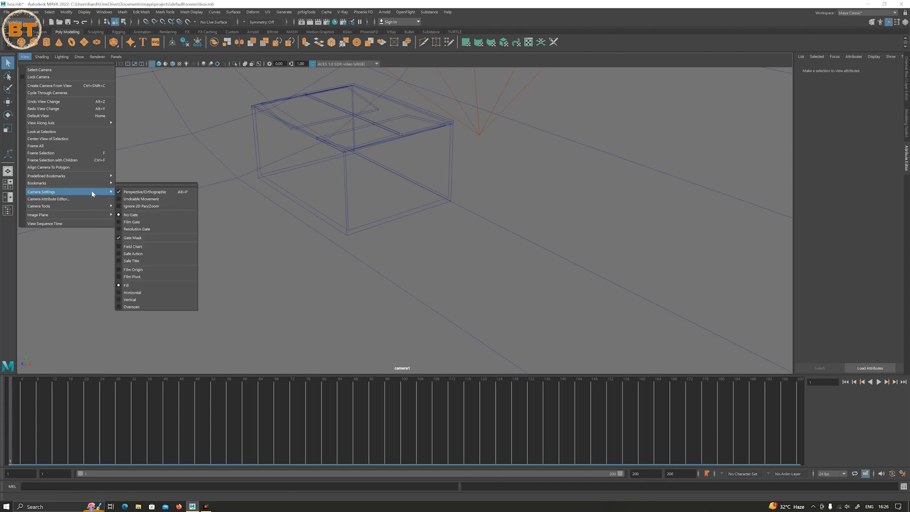
pyautogui.click(119, 309)
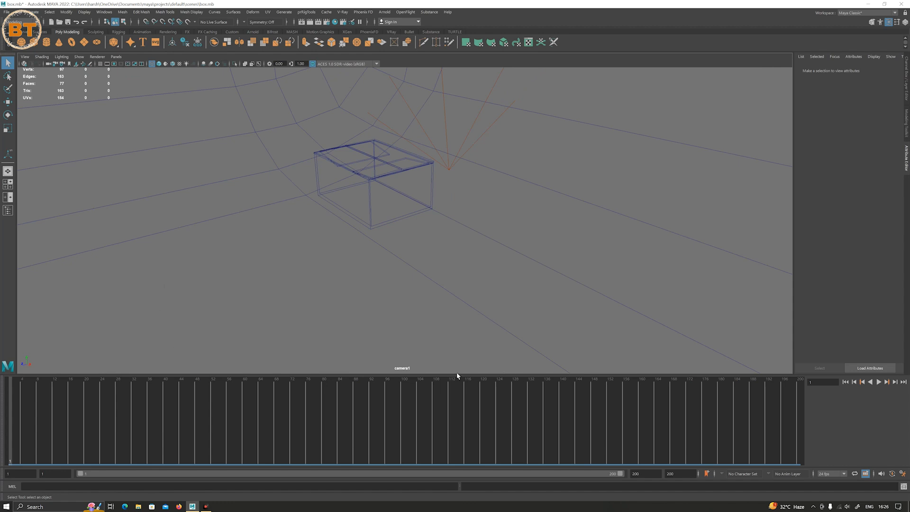
# Step: Display the film gate in the camera view and reduce the timeline's height to enlarge the viewport
pyautogui.moveTo(457, 377); pyautogui.dragTo(462, 342)
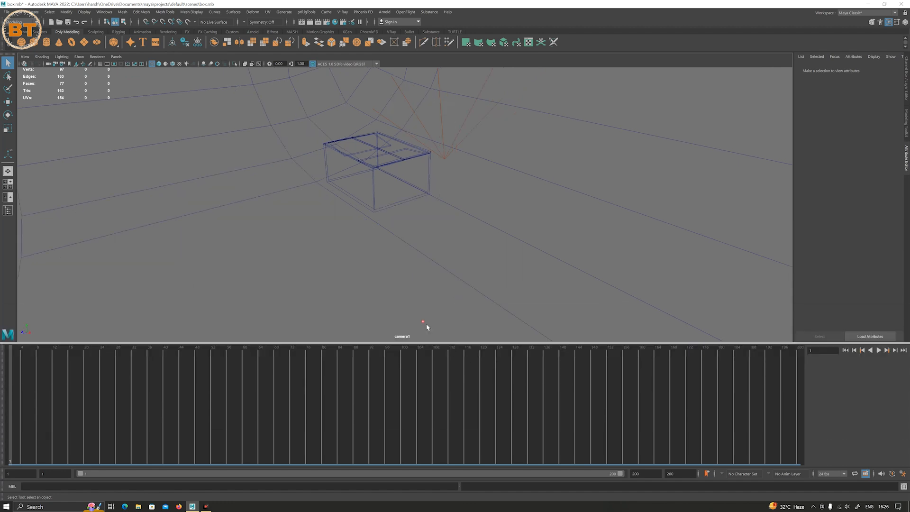
pyautogui.click(114, 64)
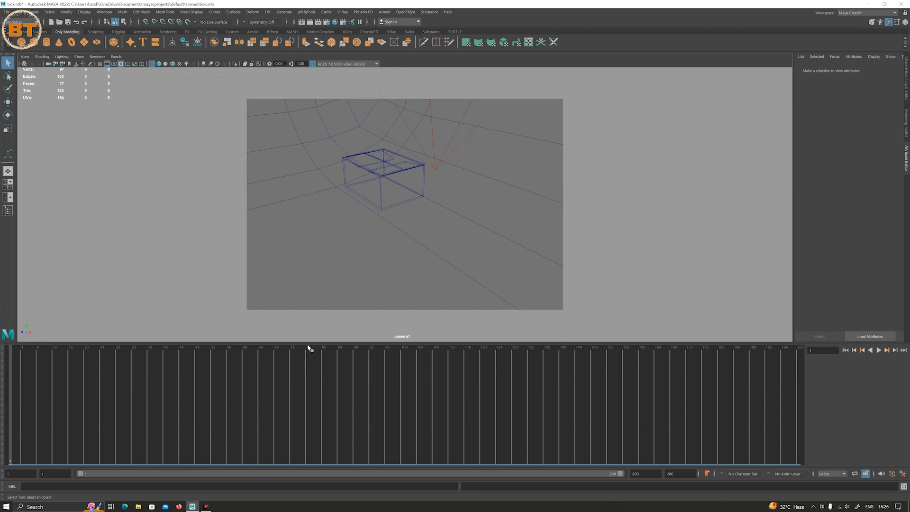
pyautogui.moveTo(316, 365); pyautogui.dragTo(329, 446)
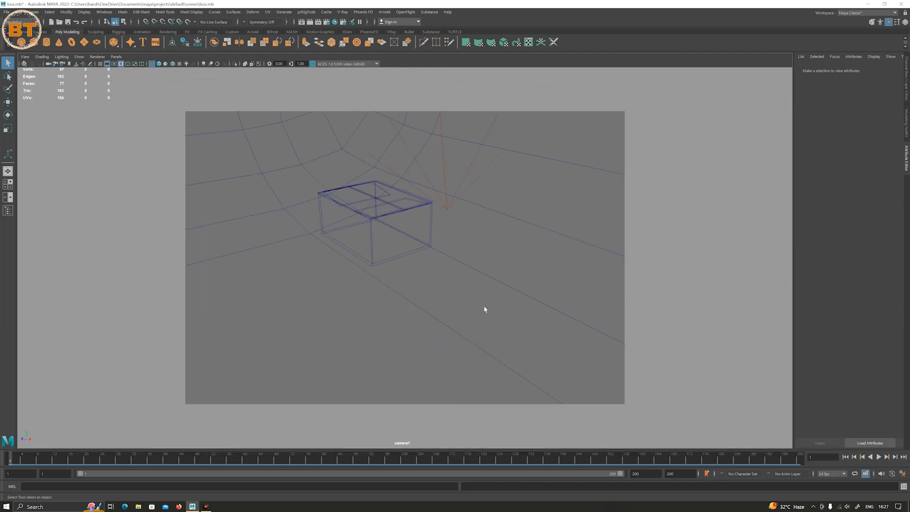
# Step: Open the render settings, choose V-Ray as the renderer and widen the settings window
pyautogui.click(326, 22)
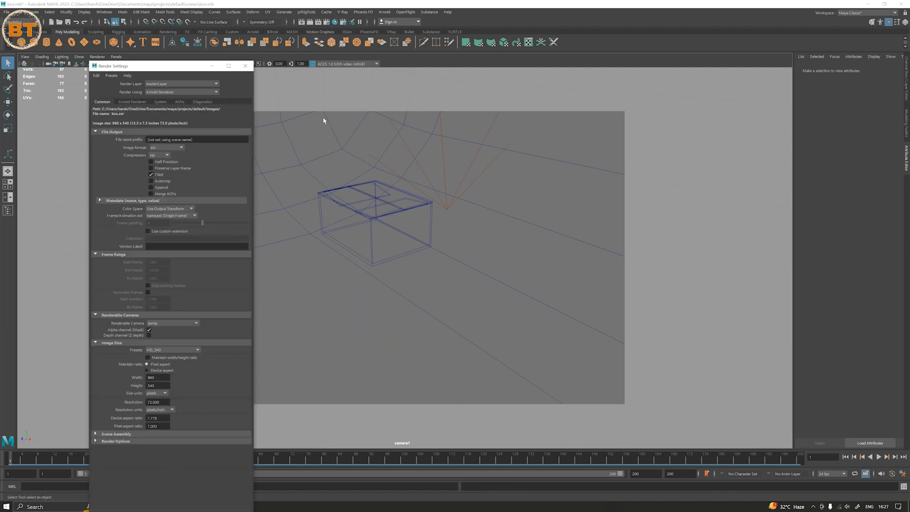
pyautogui.click(168, 94)
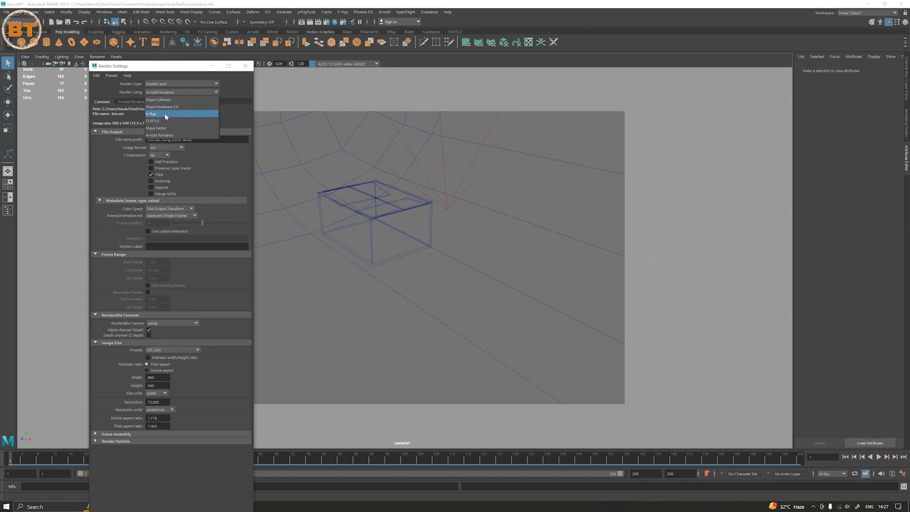
pyautogui.click(165, 114)
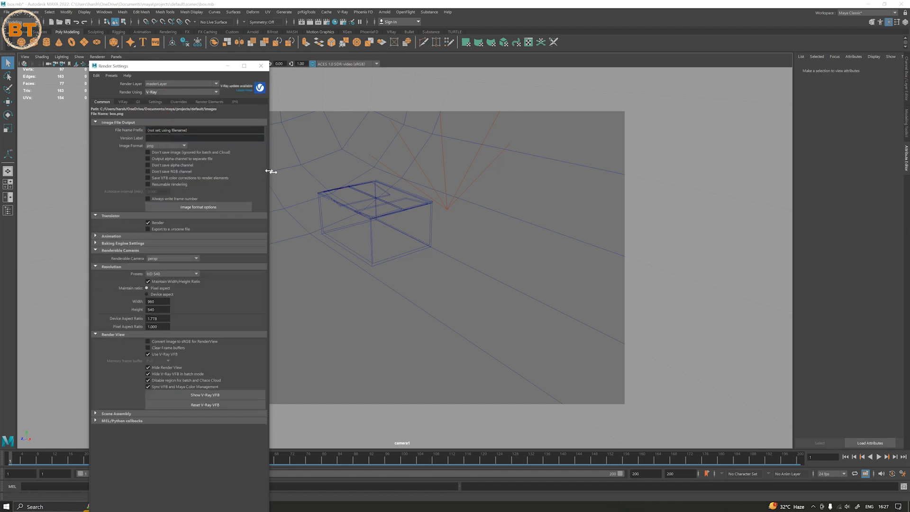
pyautogui.moveTo(271, 171); pyautogui.dragTo(607, 183)
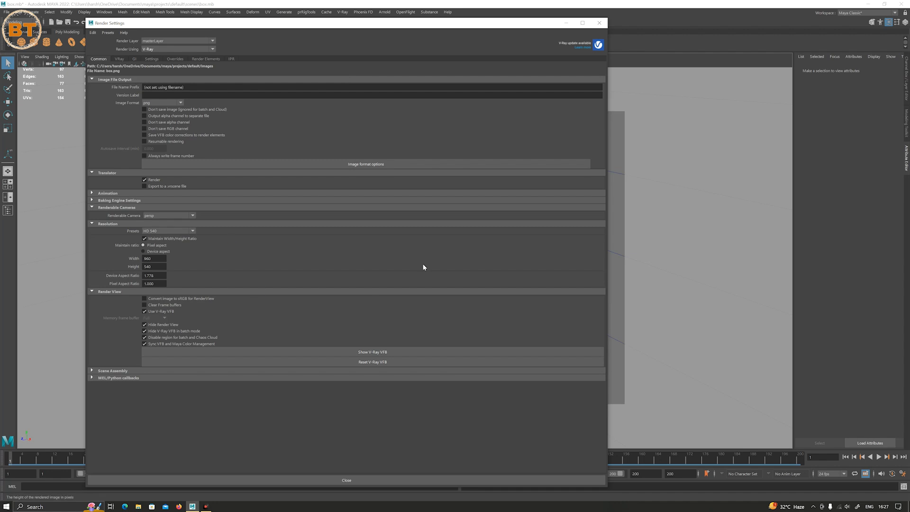
# Step: Set the renderable camera to camera1 and the image format to jpg, with the animation options expanded
pyautogui.click(154, 217)
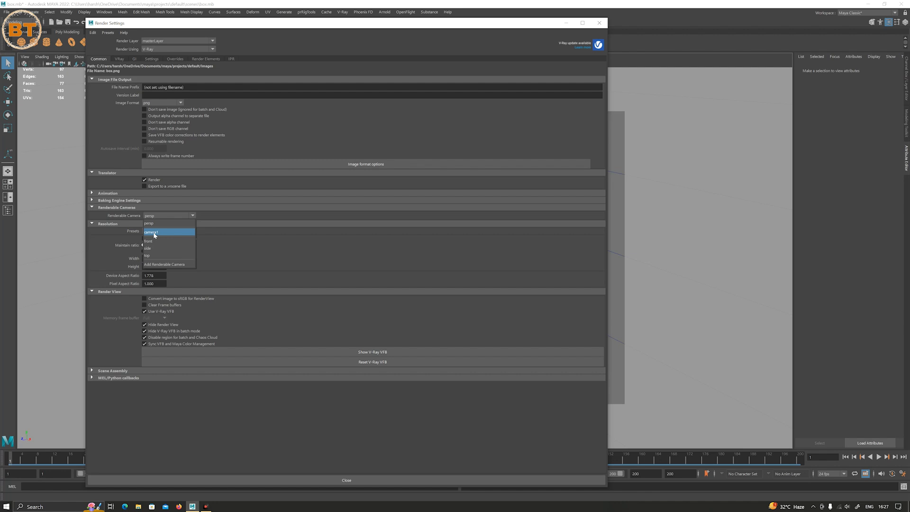
pyautogui.click(154, 234)
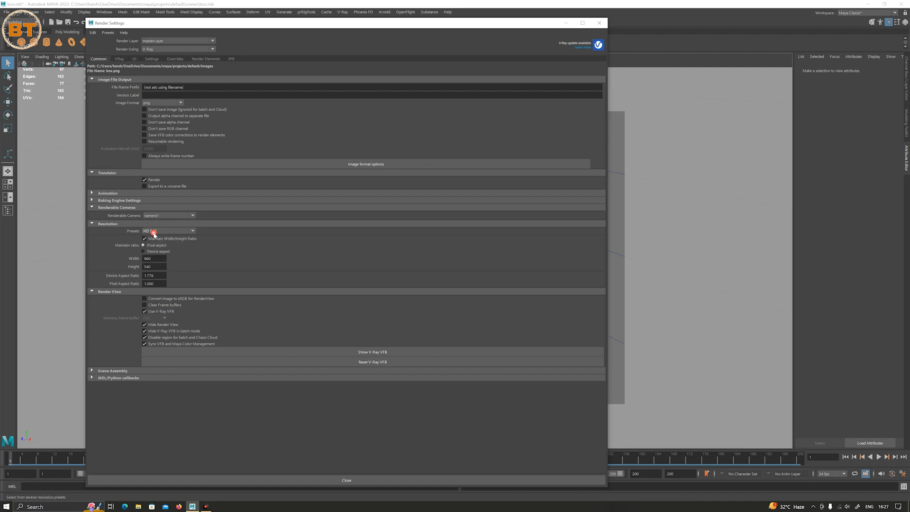
pyautogui.click(146, 103)
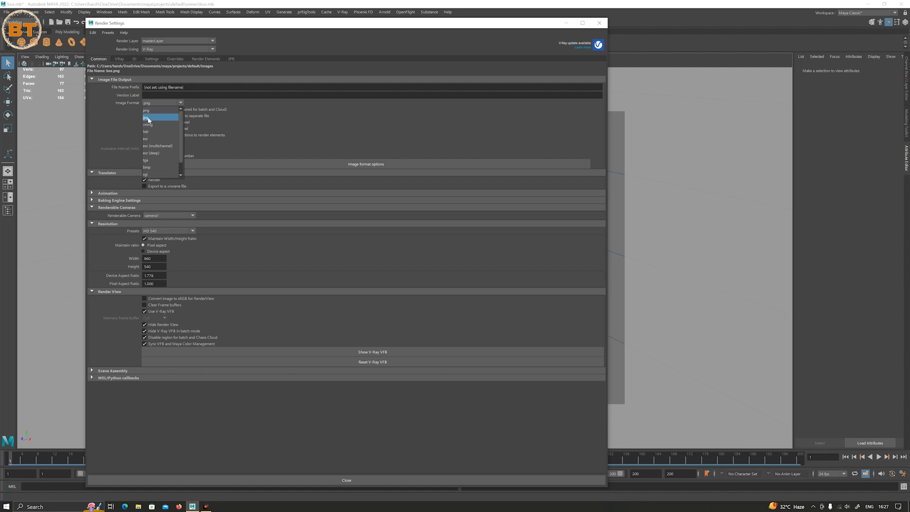
pyautogui.click(148, 118)
pyautogui.click(128, 193)
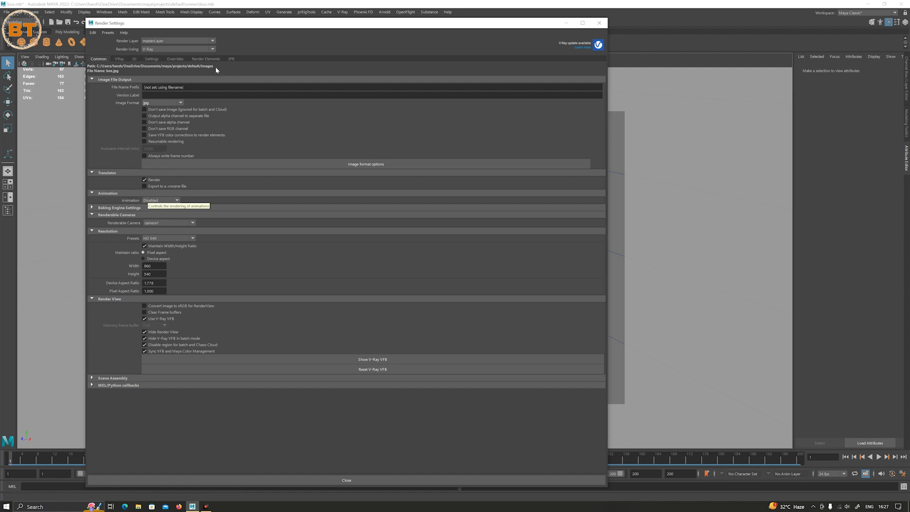
# Step: Put the render settings window away and switch the workspace to Rendering - Standard
pyautogui.doubleClick(212, 23)
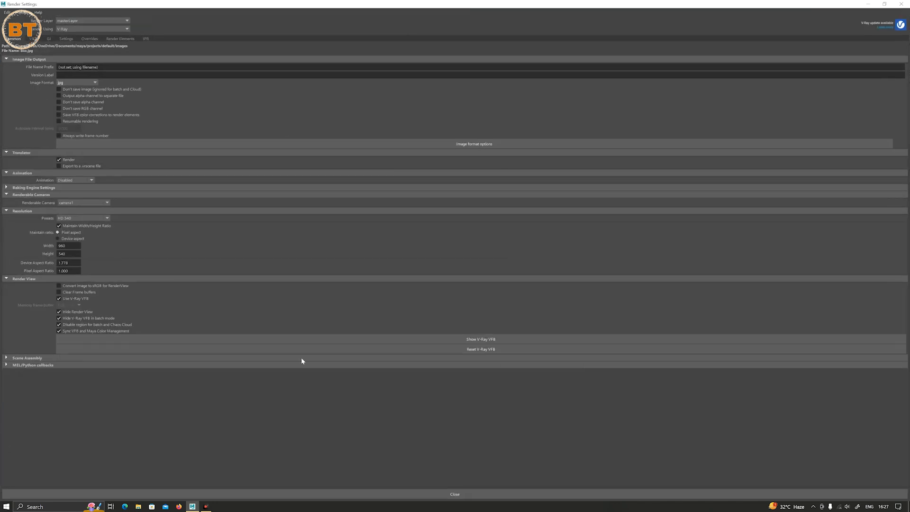
pyautogui.click(868, 4)
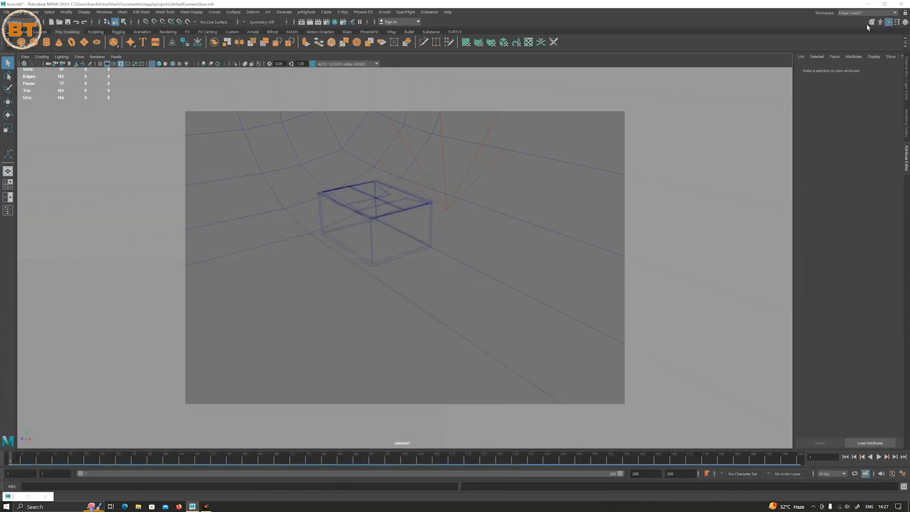
pyautogui.click(867, 13)
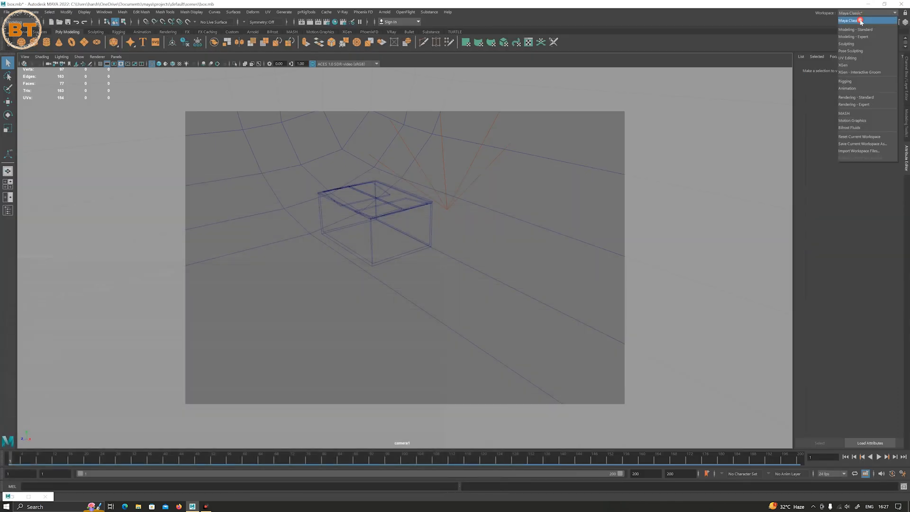
pyautogui.click(857, 97)
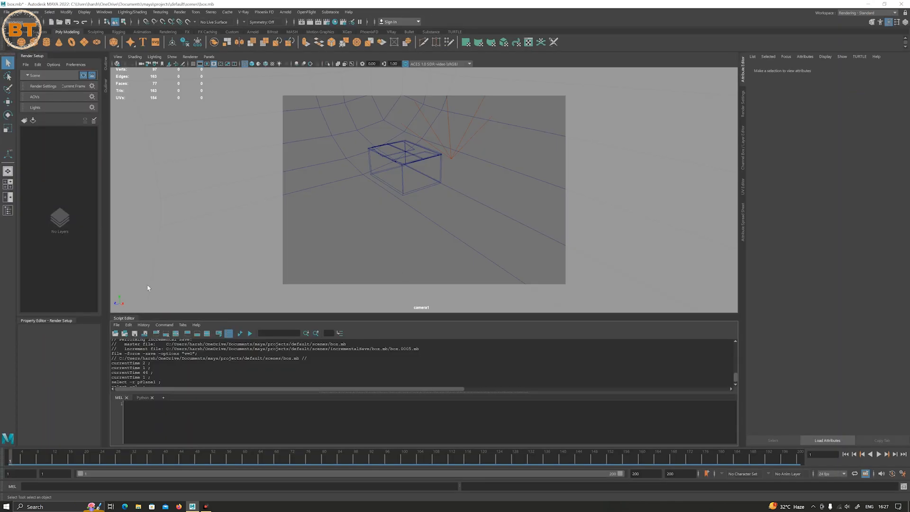
# Step: Play back the box animation and return the timeline to frame 1
pyautogui.hotkey('alt', 'v')
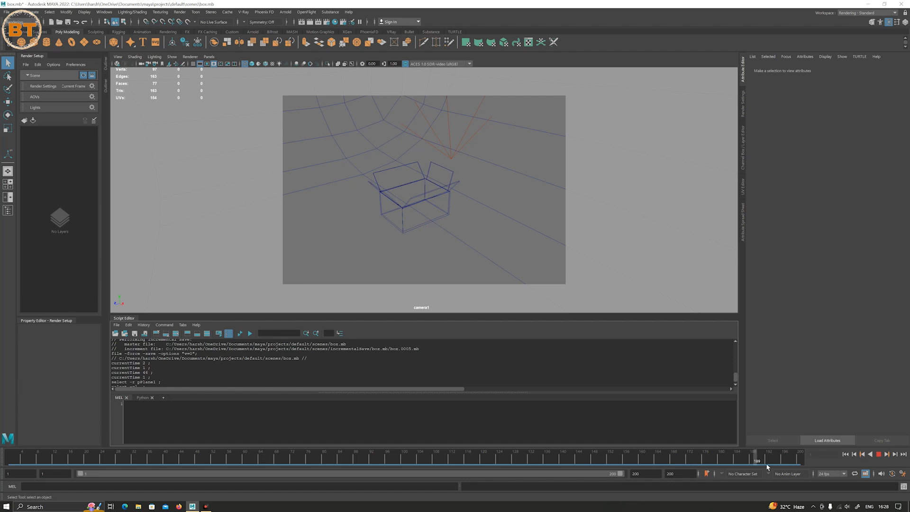
pyautogui.click(713, 458)
pyautogui.moveTo(653, 462); pyautogui.dragTo(4, 404)
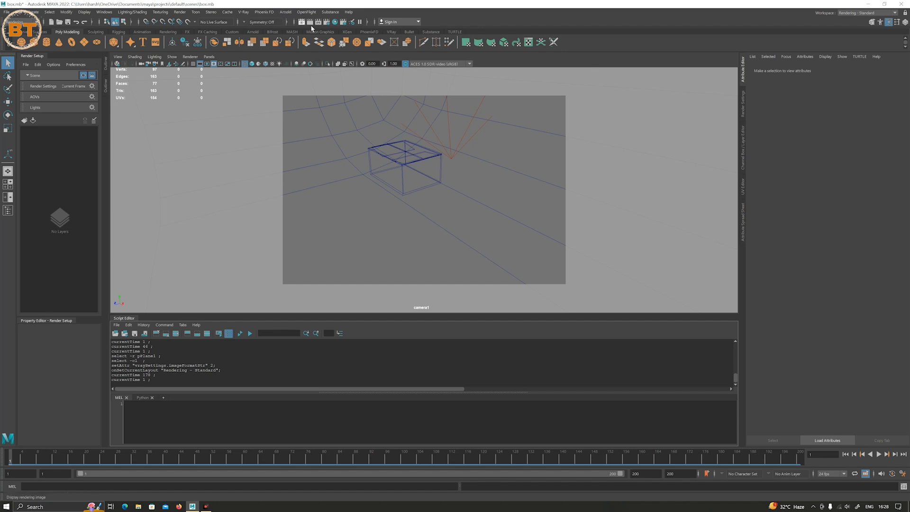
# Step: In the render settings, set the animation mode to Standard and the end frame to 200
pyautogui.click(328, 24)
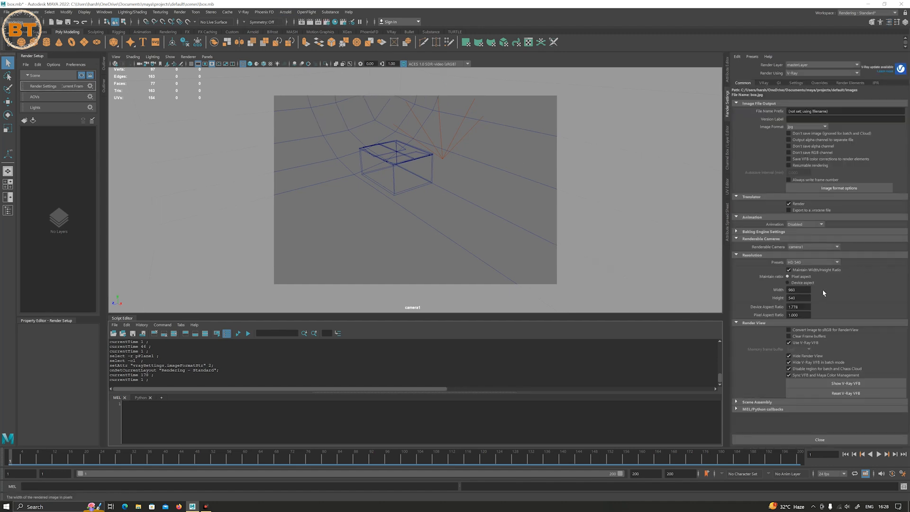
pyautogui.click(806, 225)
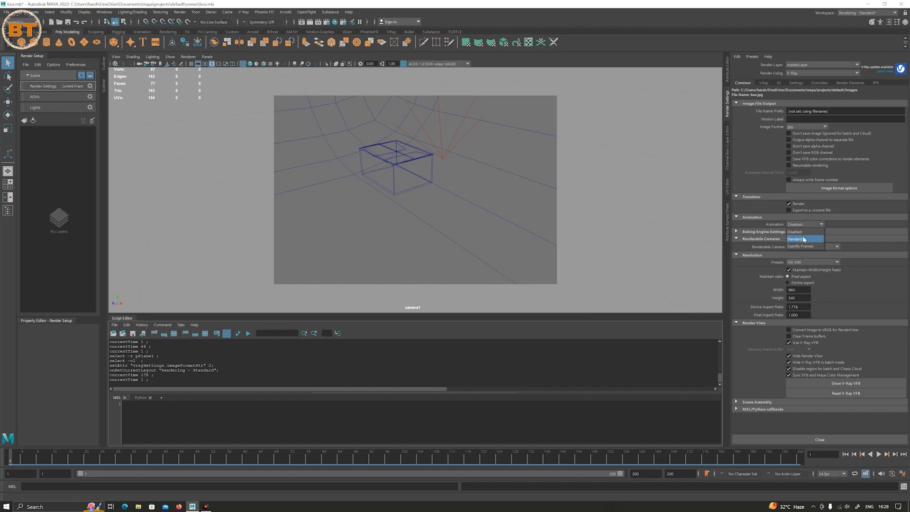
pyautogui.click(804, 239)
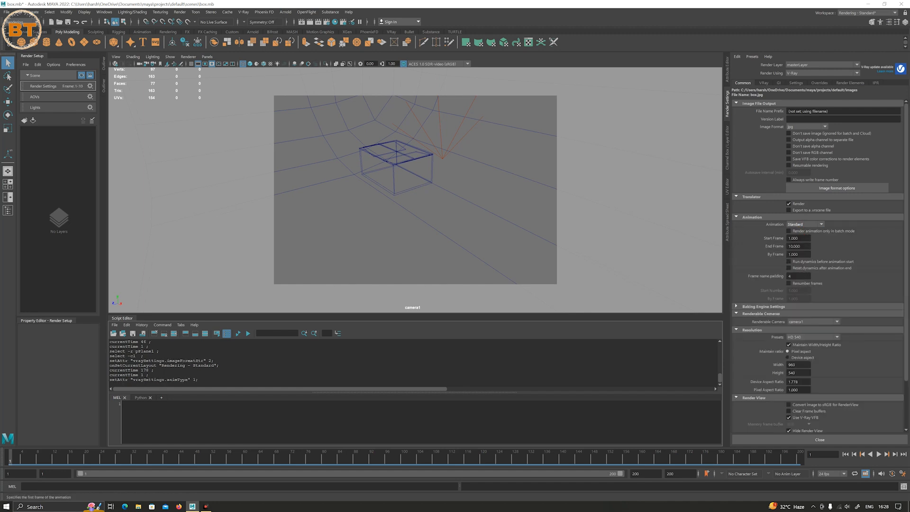
pyautogui.doubleClick(799, 246)
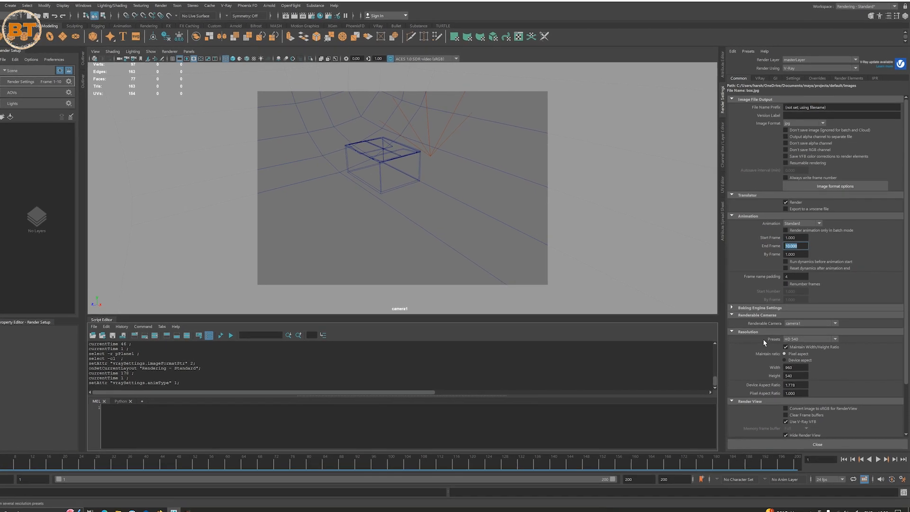
pyautogui.write('200')
pyautogui.press('Return')
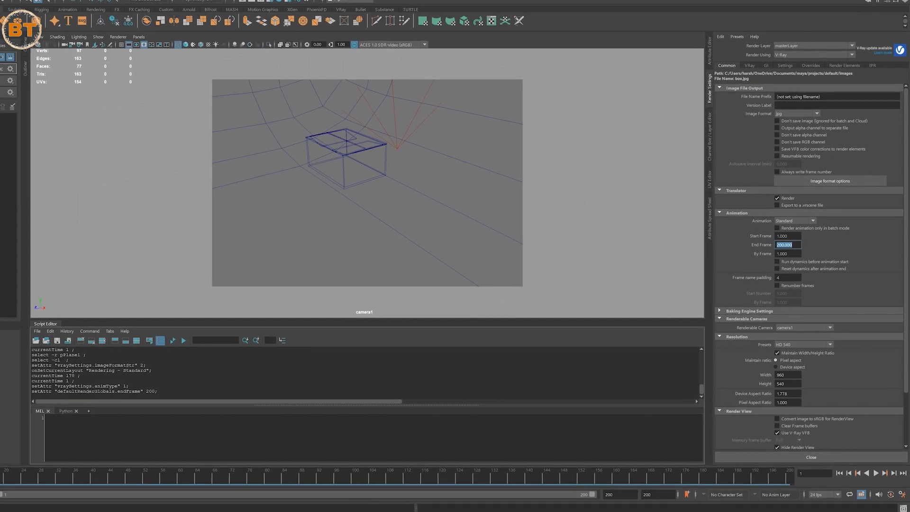
# Step: Play the animation, park the timeline at frame 180 and set the render end frame to 180
pyautogui.hotkey('alt', 'v')
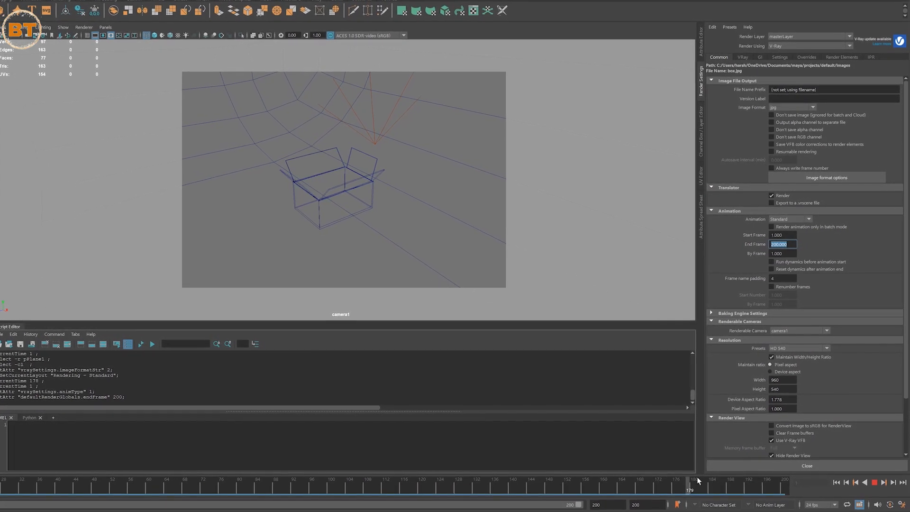
pyautogui.moveTo(702, 479)
pyautogui.mouseDown()
pyautogui.moveTo(643, 482)
pyautogui.moveTo(688, 484)
pyautogui.mouseUp()
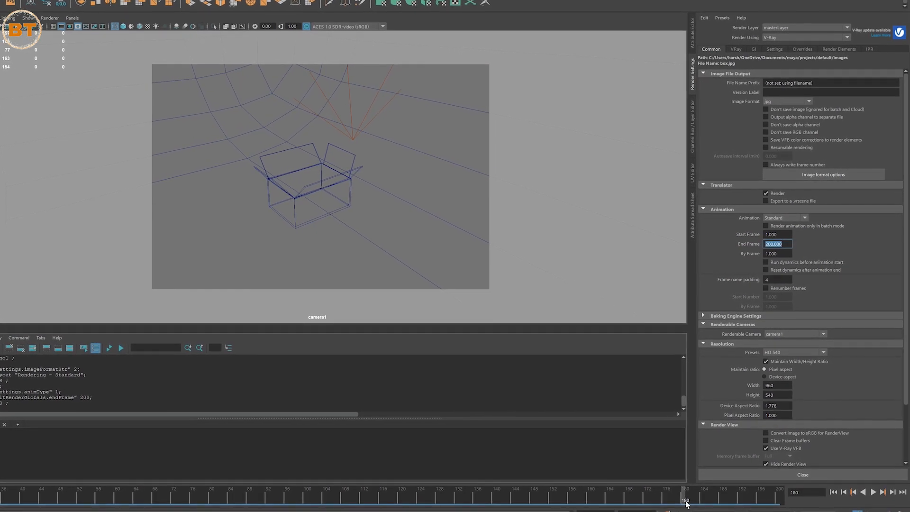
pyautogui.click(740, 245)
pyautogui.write('180')
pyautogui.press('Return')
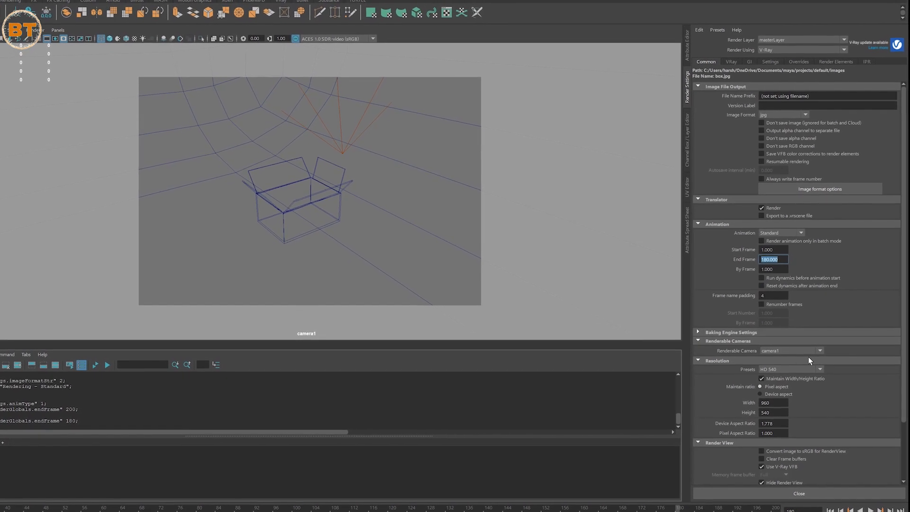
# Step: Set the animation mode to Disabled and choose the HD 1080 resolution preset
pyautogui.click(780, 235)
pyautogui.click(775, 244)
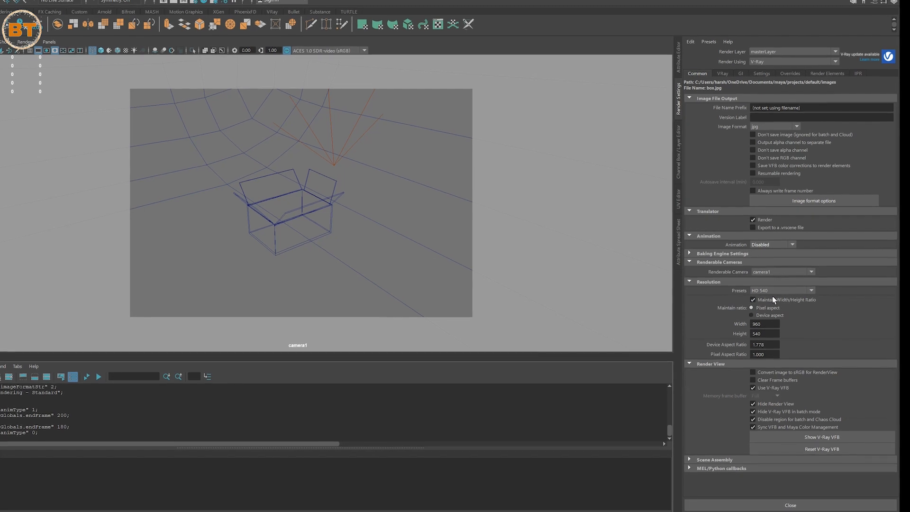
pyautogui.click(790, 282)
pyautogui.scroll(-2, 771, 358)
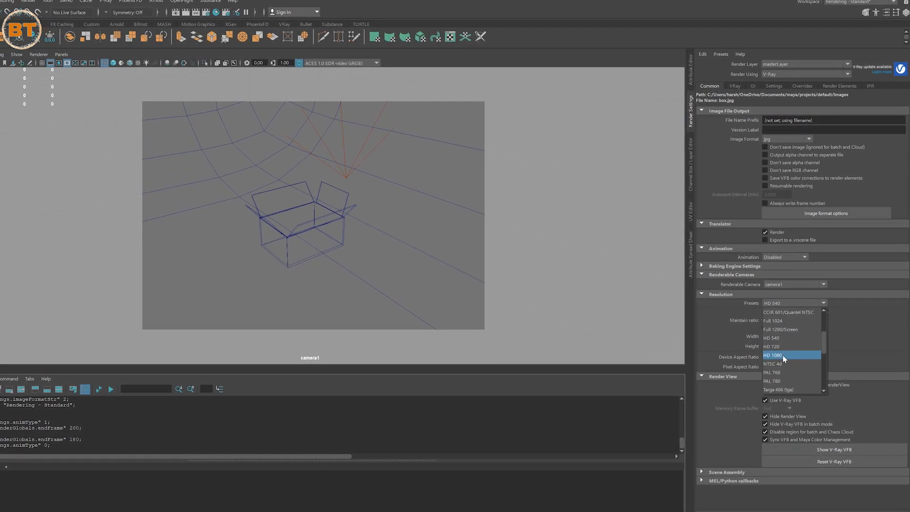
pyautogui.click(782, 352)
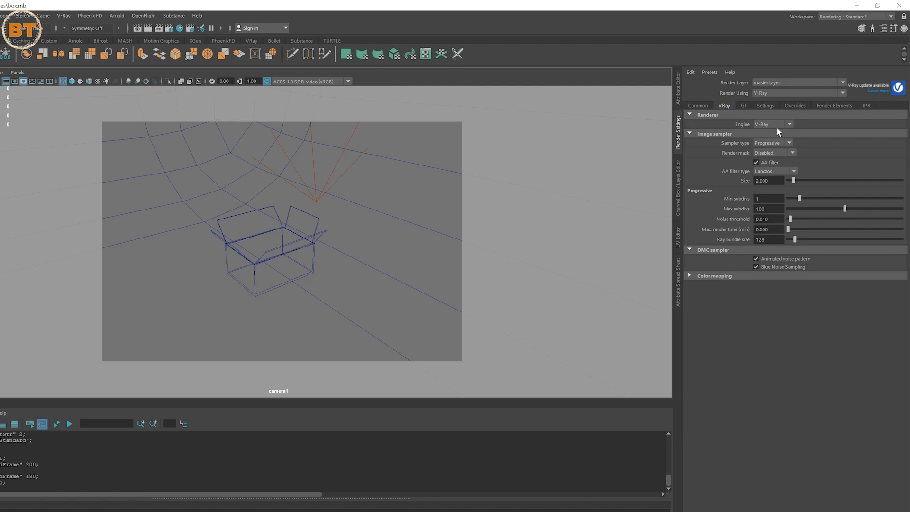
# Step: Switch the render engine to V-Ray GPU and set its device engine to RTX
pyautogui.click(773, 124)
pyautogui.click(767, 143)
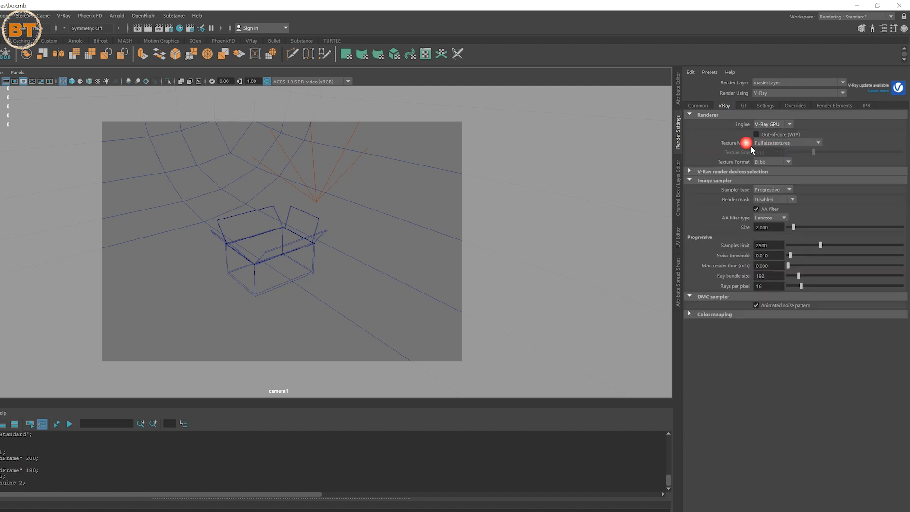
pyautogui.click(767, 173)
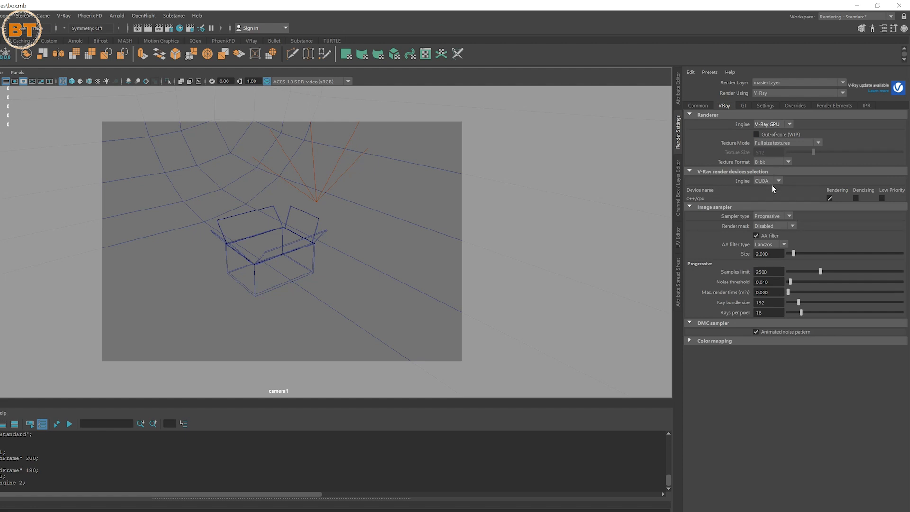
pyautogui.click(764, 200)
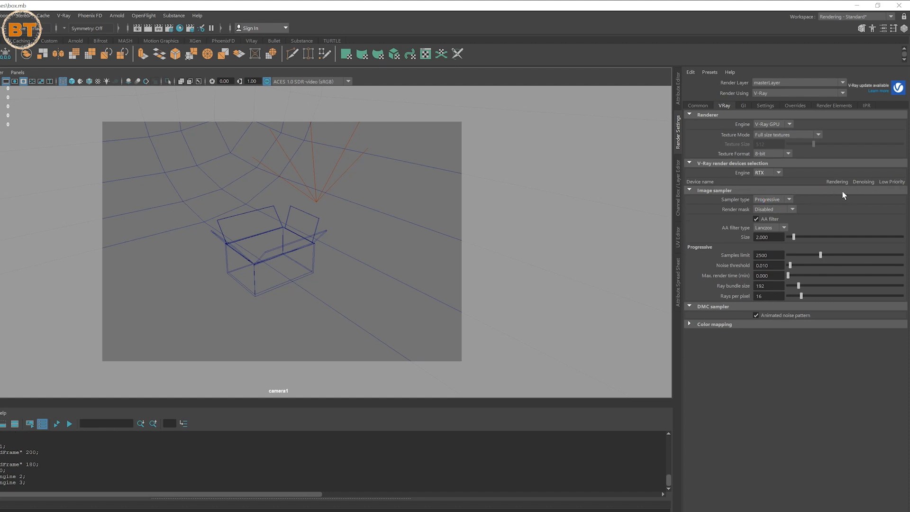
# Step: Set the GPU device engine to CUDA and toggle rendering on the c++/cpu device off and on again
pyautogui.click(761, 174)
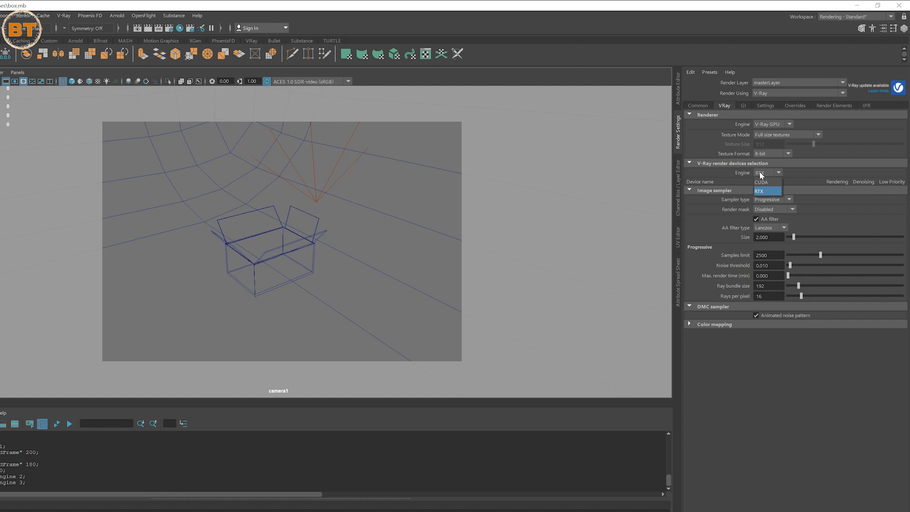
pyautogui.click(761, 182)
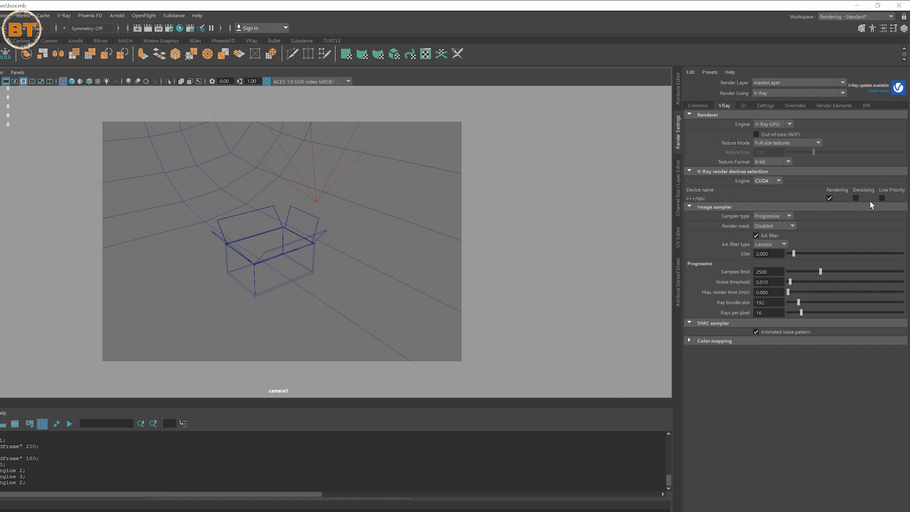
pyautogui.click(831, 199)
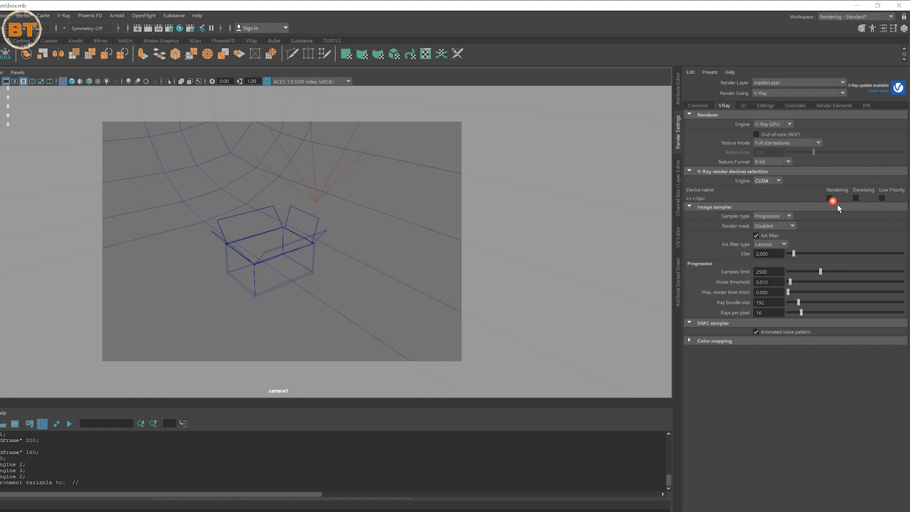
pyautogui.click(833, 200)
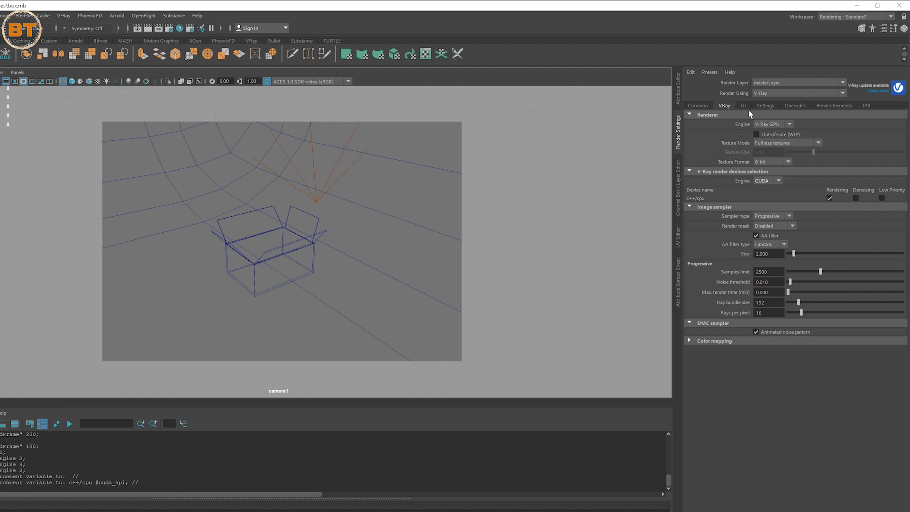
# Step: Set the production engine to V-Ray and the image sampler type to Bucket
pyautogui.click(763, 134)
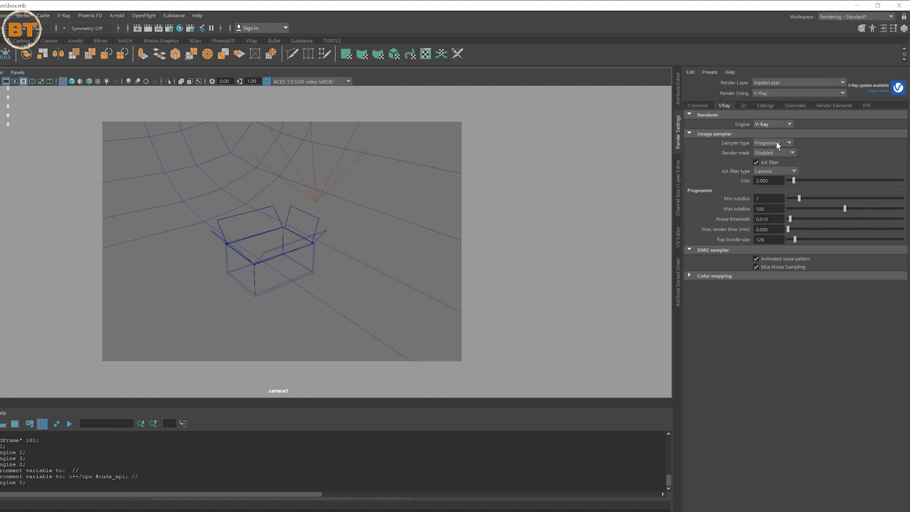
pyautogui.click(769, 152)
pyautogui.click(780, 153)
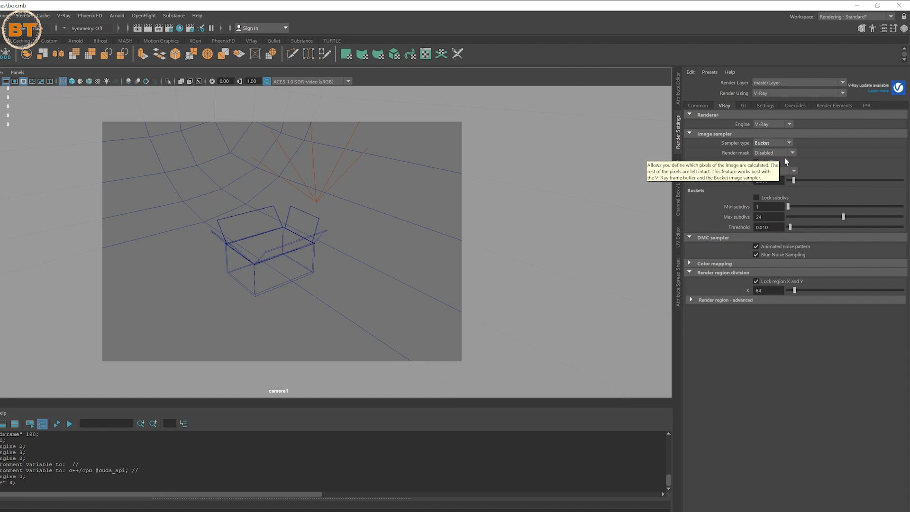
# Step: Set the global illumination engine to Brute force with a depth of 3
pyautogui.click(743, 105)
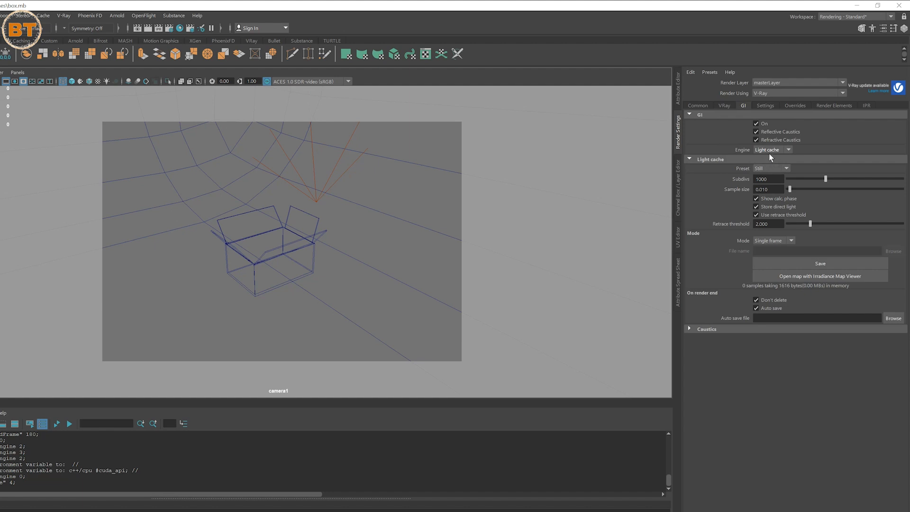
pyautogui.click(767, 169)
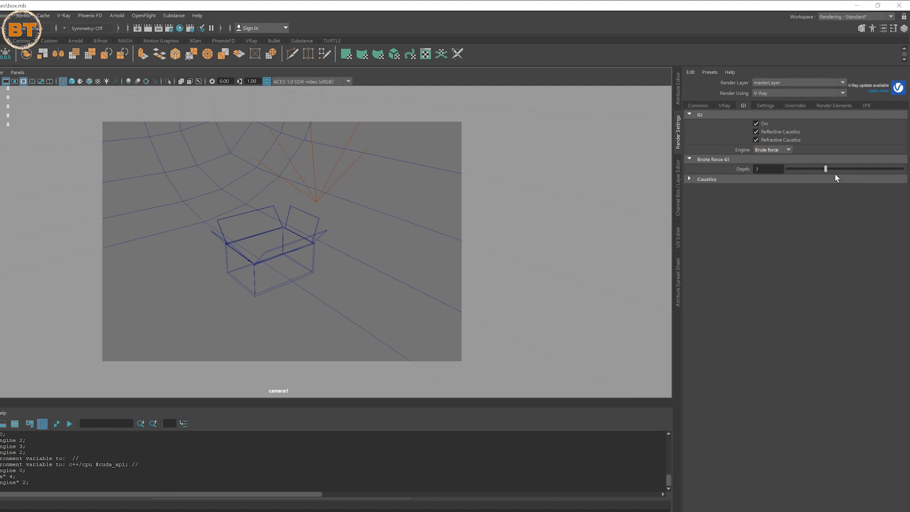
pyautogui.click(807, 171)
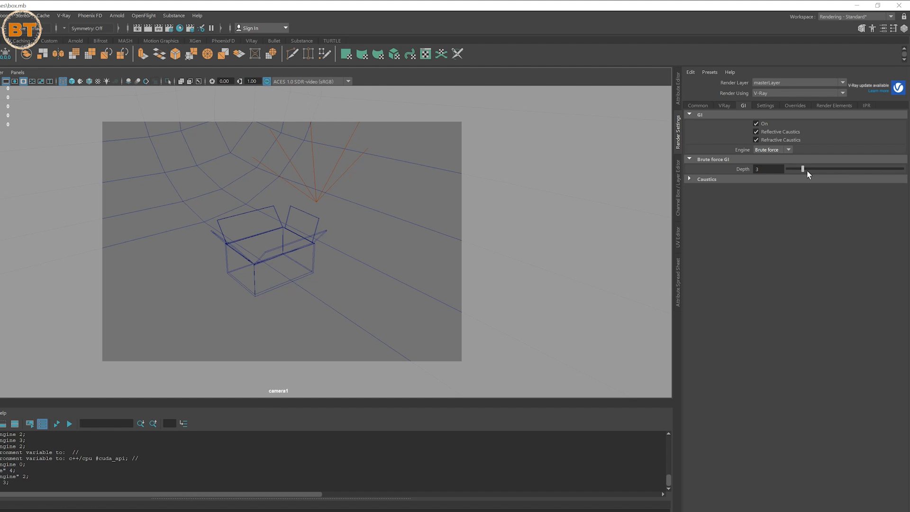
# Step: Set the system's dynamic memory limit to 16000 MB in the V-Ray settings
pyautogui.click(765, 106)
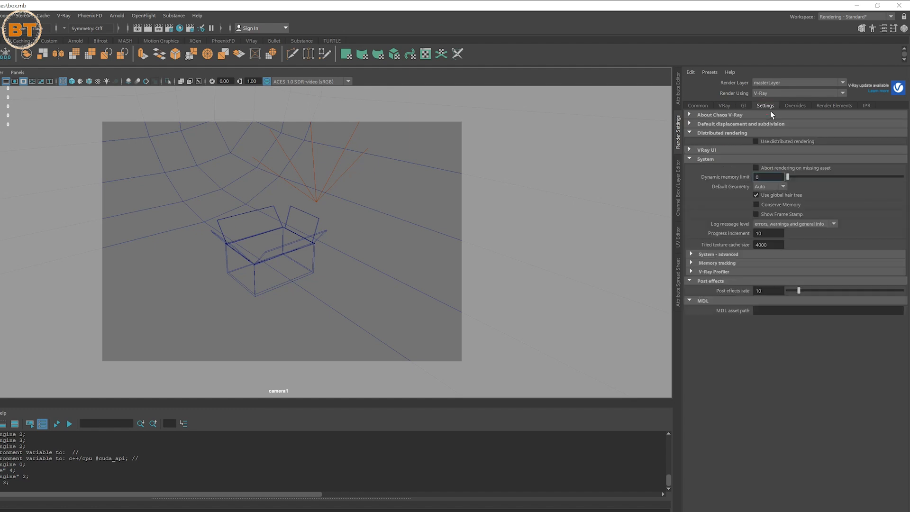
pyautogui.click(758, 177)
pyautogui.click(740, 173)
pyautogui.moveTo(745, 179)
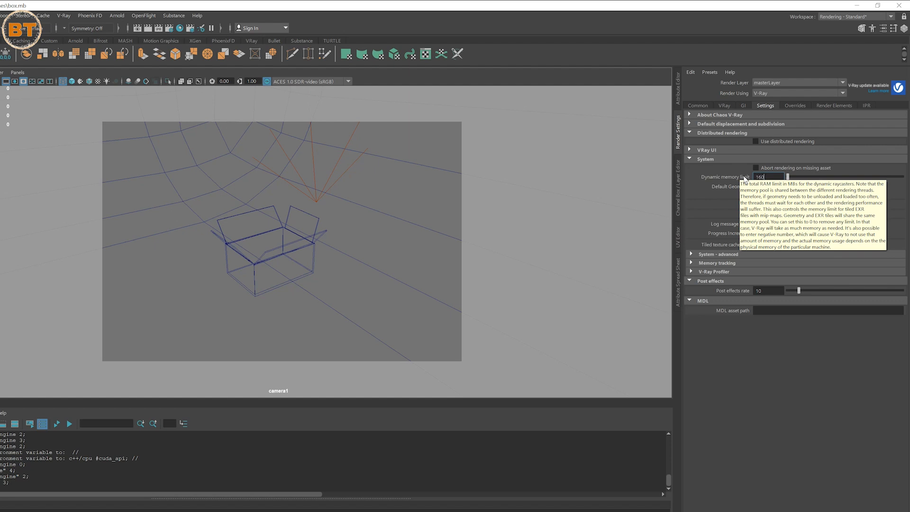
pyautogui.press('Return')
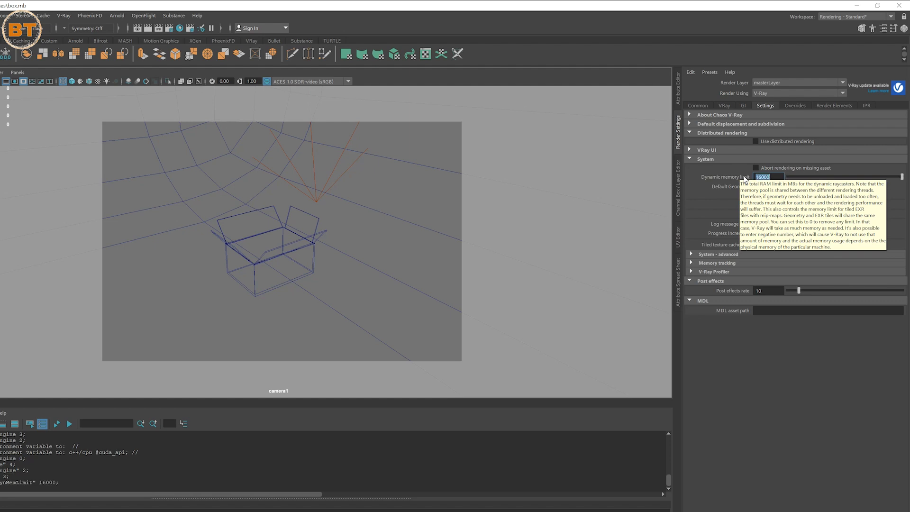
# Step: Enable the viewport subdivision geometry override and show the camera view in textured display
pyautogui.click(792, 106)
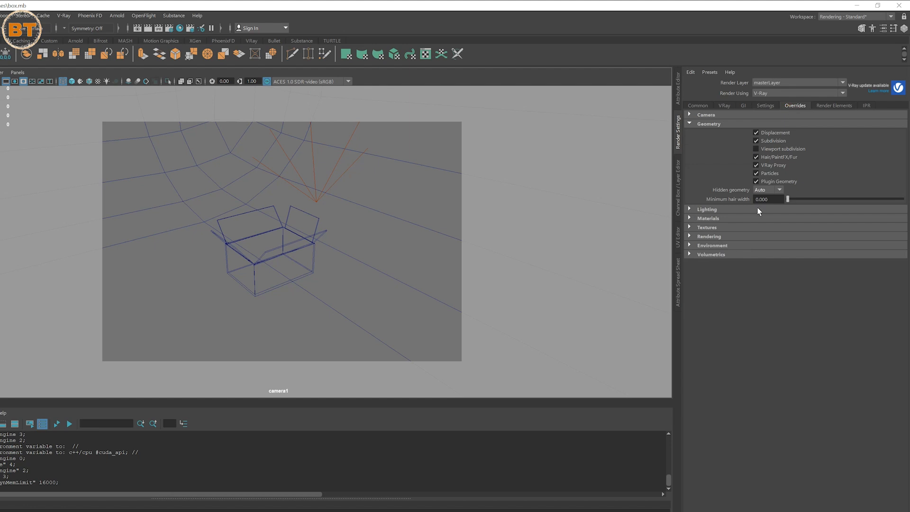
pyautogui.click(804, 152)
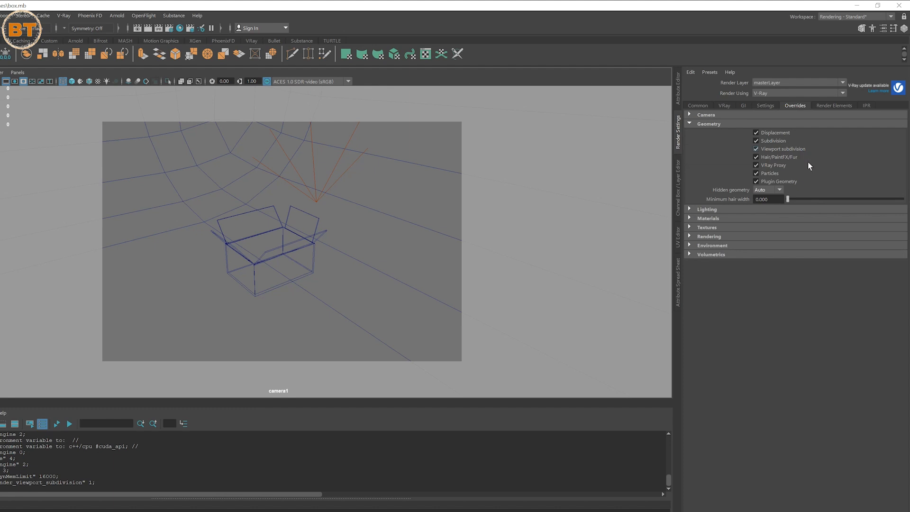
pyautogui.press('6')
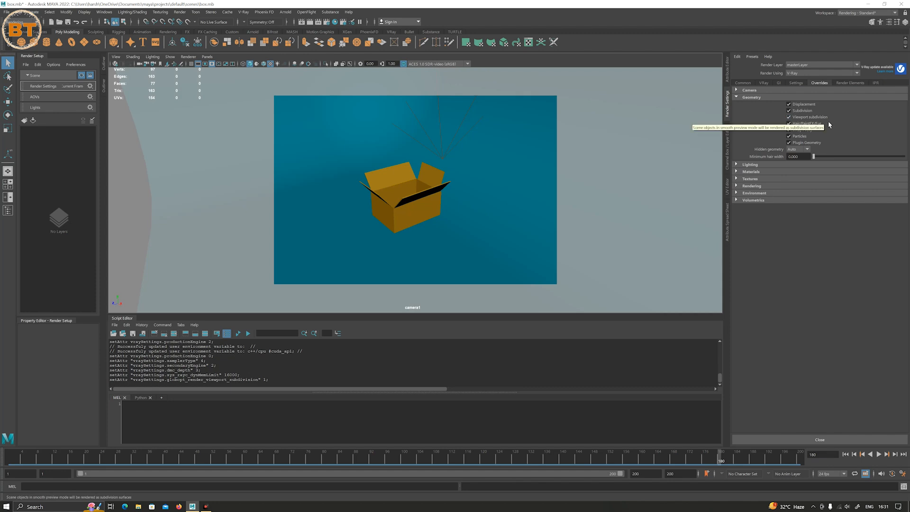
# Step: Examine the lighting, environment and volumetrics override options in the render settings
pyautogui.click(770, 166)
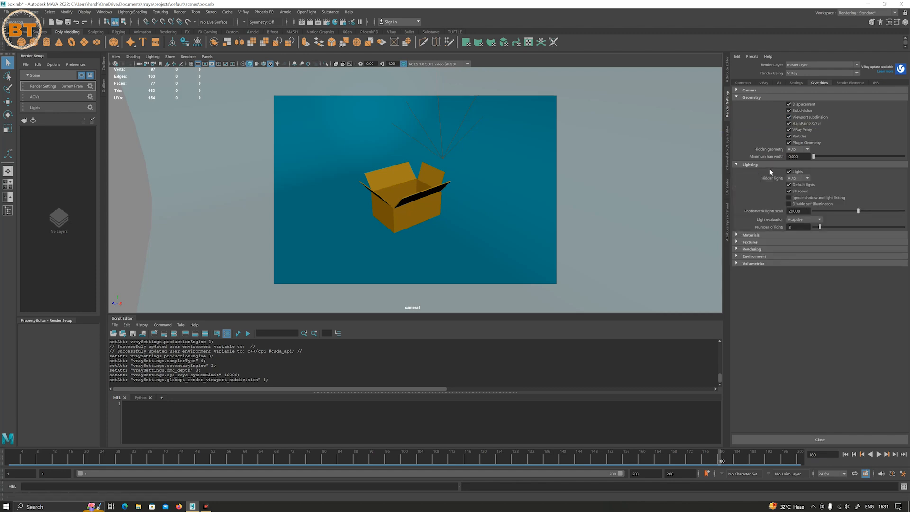
pyautogui.click(777, 165)
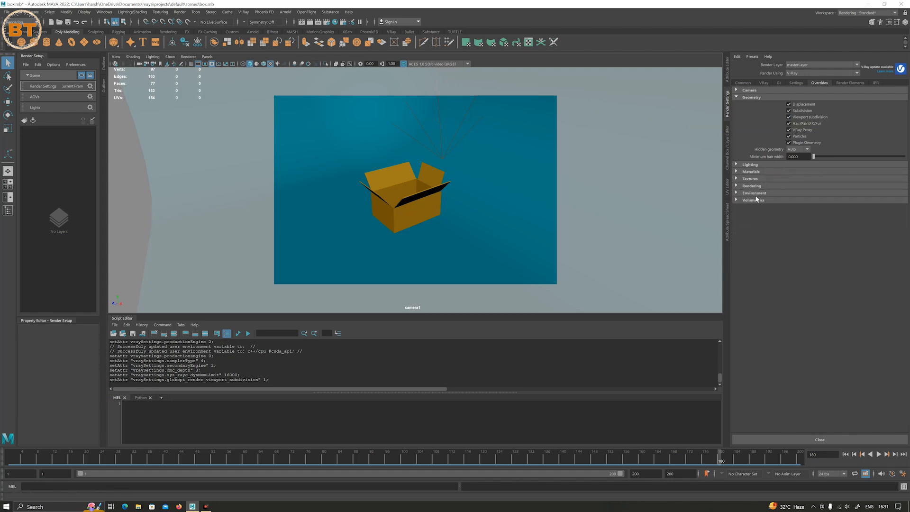
pyautogui.click(754, 193)
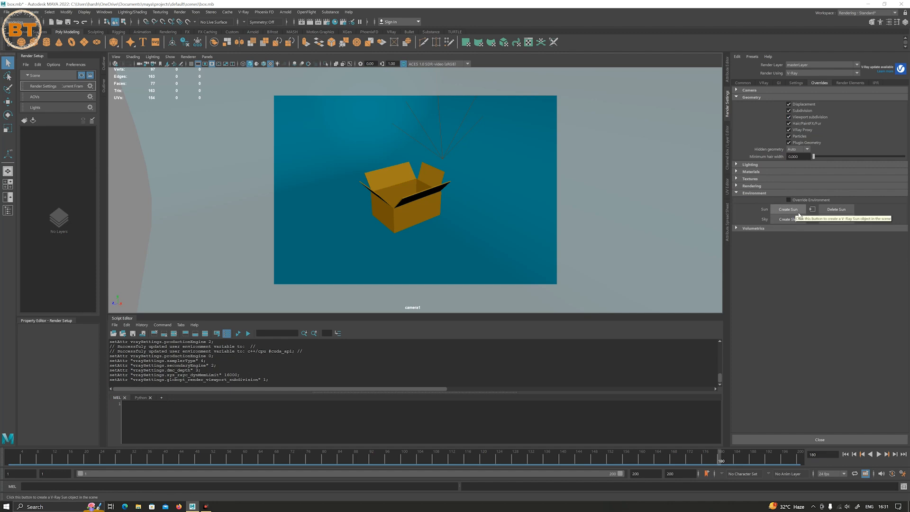
pyautogui.click(777, 228)
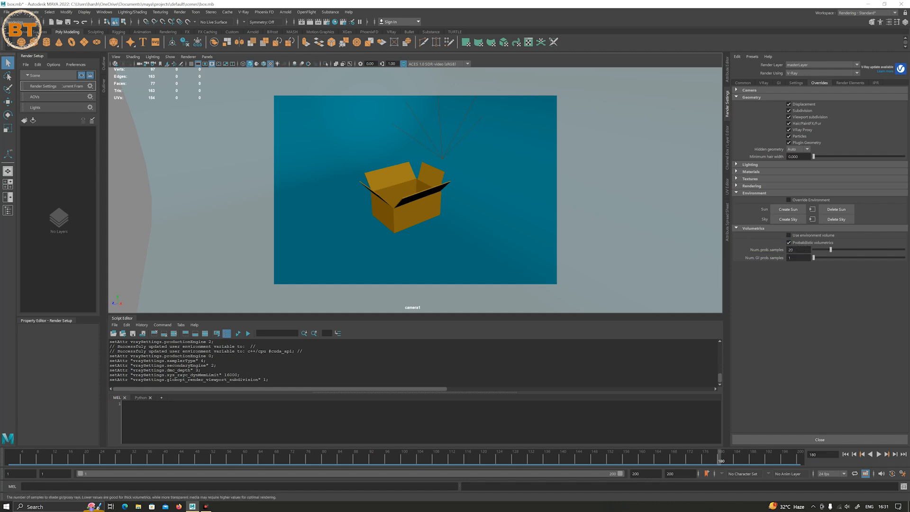
# Step: Try the environment volume option in the volumetrics overrides and switch it back off
pyautogui.click(789, 235)
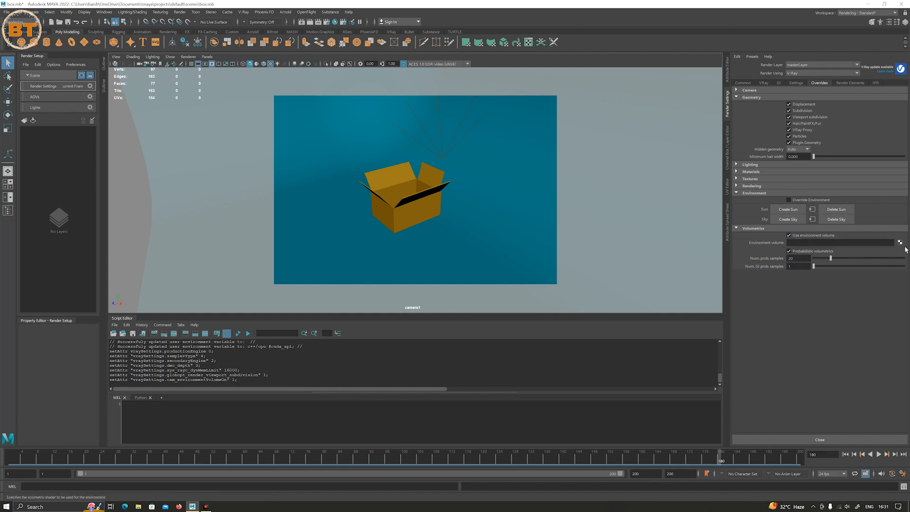
pyautogui.click(789, 235)
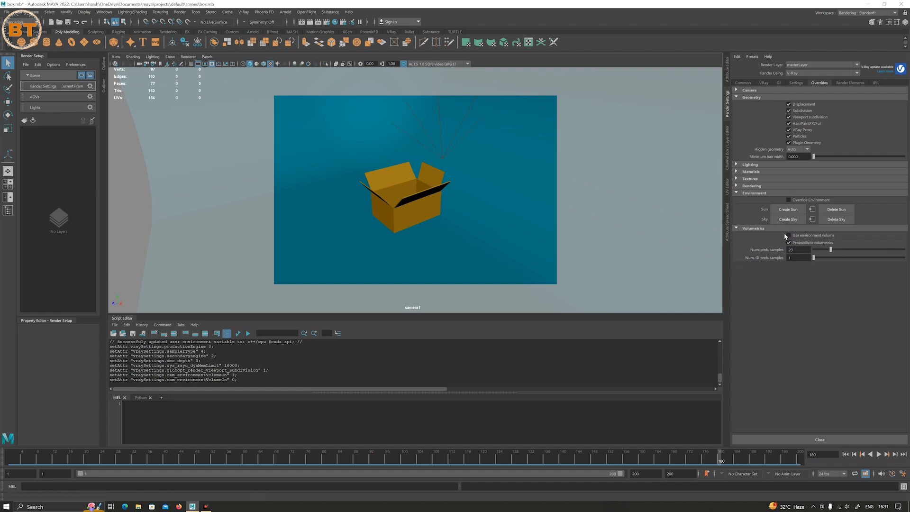
pyautogui.click(782, 228)
# Step: Add the Denoiser render element and return the timeline to frame 1
pyautogui.click(844, 83)
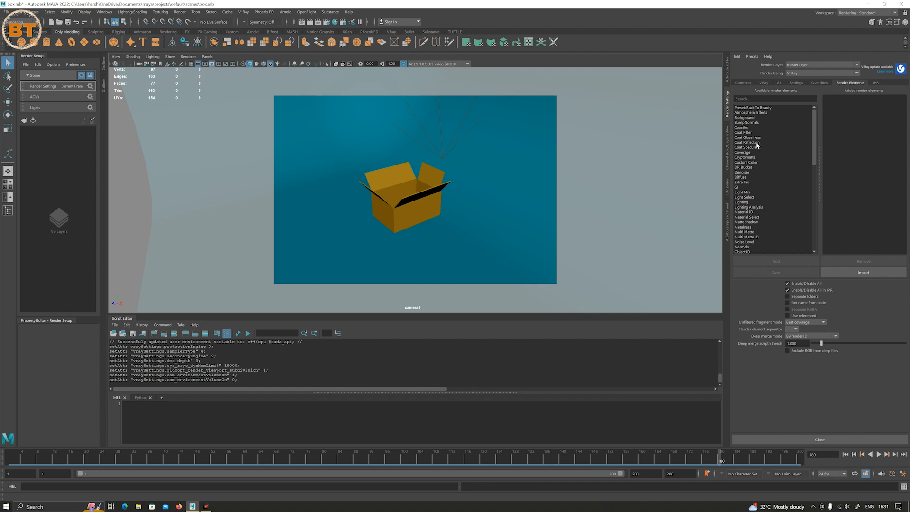
pyautogui.doubleClick(744, 172)
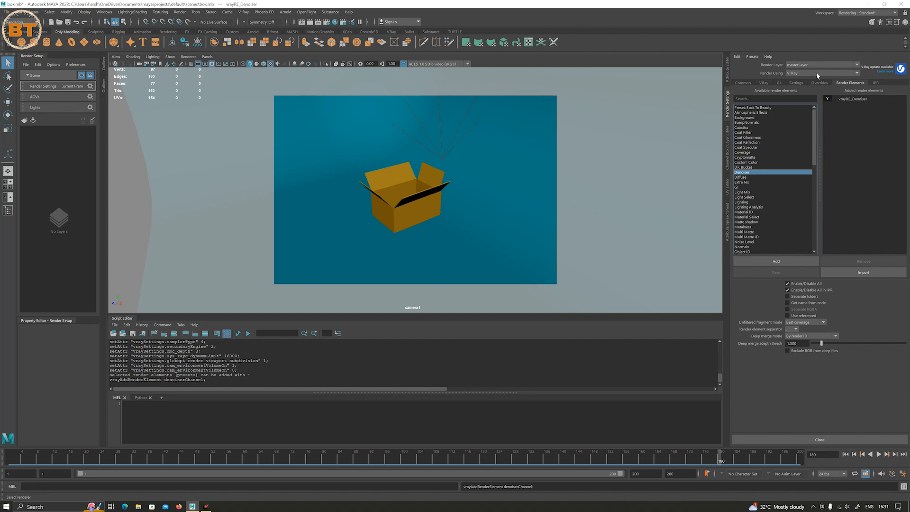
pyautogui.click(729, 113)
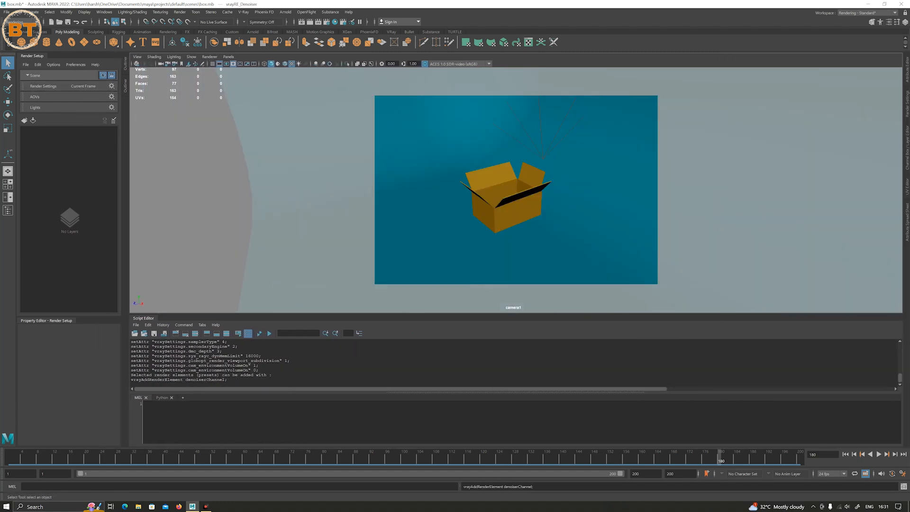
pyautogui.click(5, 458)
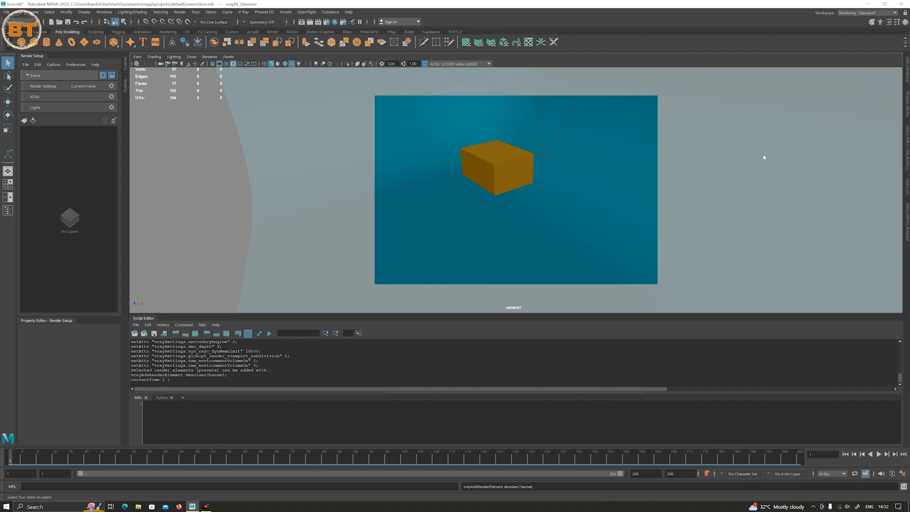
# Step: Recheck the common render settings, render frame 1 and move the V-Ray Frame Buffer window to view the image
pyautogui.click(908, 104)
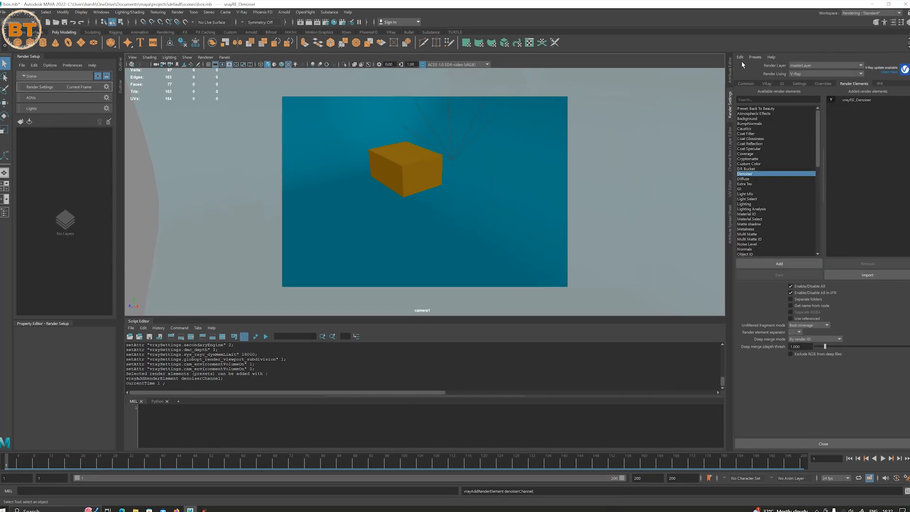
pyautogui.click(744, 83)
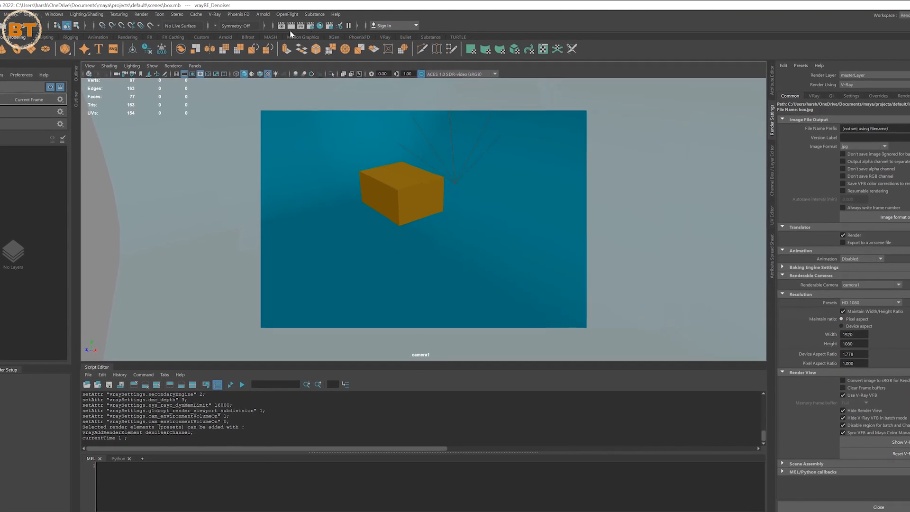
pyautogui.click(302, 31)
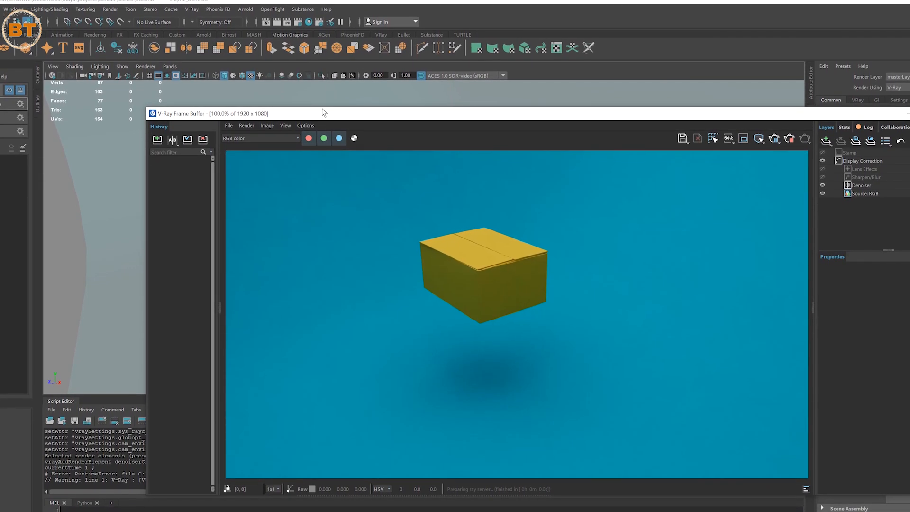
pyautogui.moveTo(325, 112); pyautogui.dragTo(199, 26)
pyautogui.scroll(-5, 411, 212)
pyautogui.scroll(5, 390, 218)
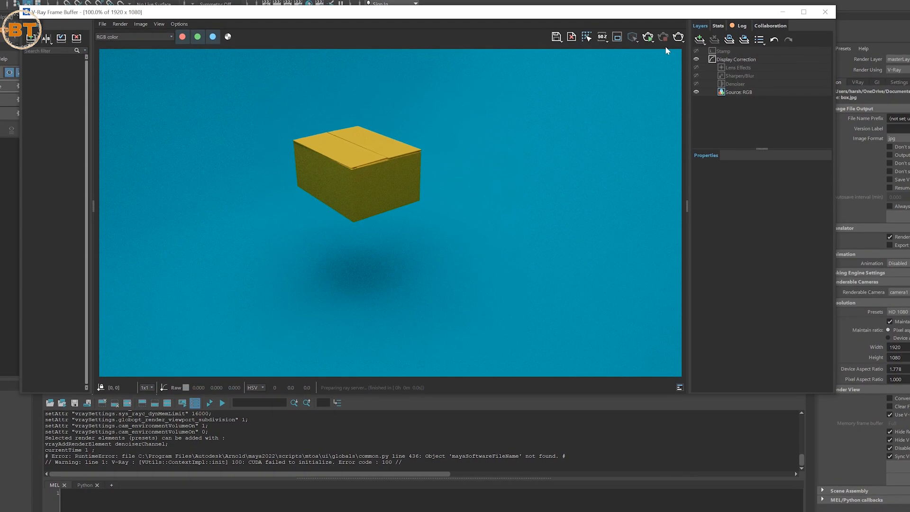
# Step: Render frame 1 again from camera1 and zoom in on the denoised box image in the V-Ray Frame Buffer
pyautogui.click(678, 41)
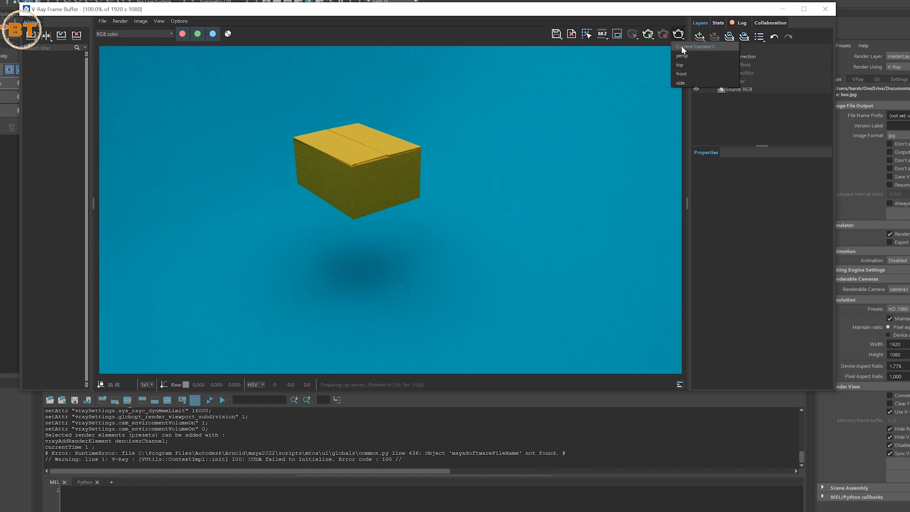
pyautogui.click(595, 73)
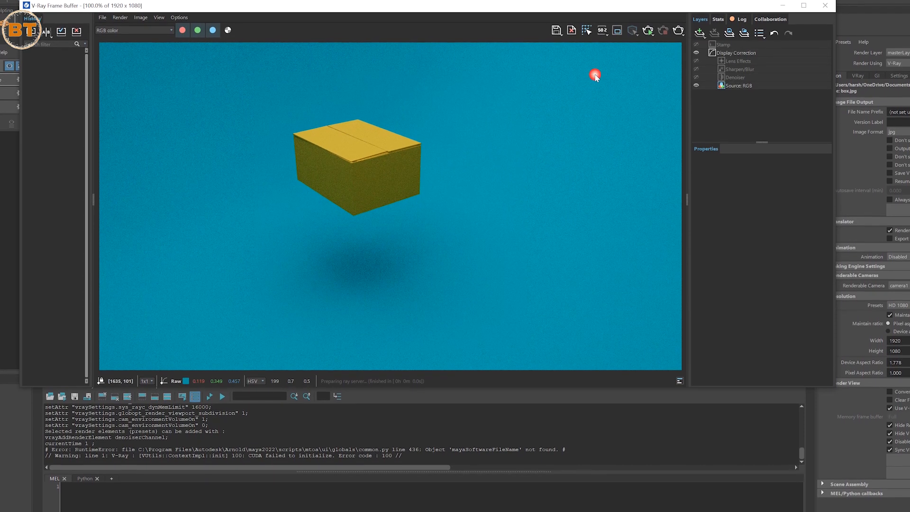
pyautogui.click(680, 31)
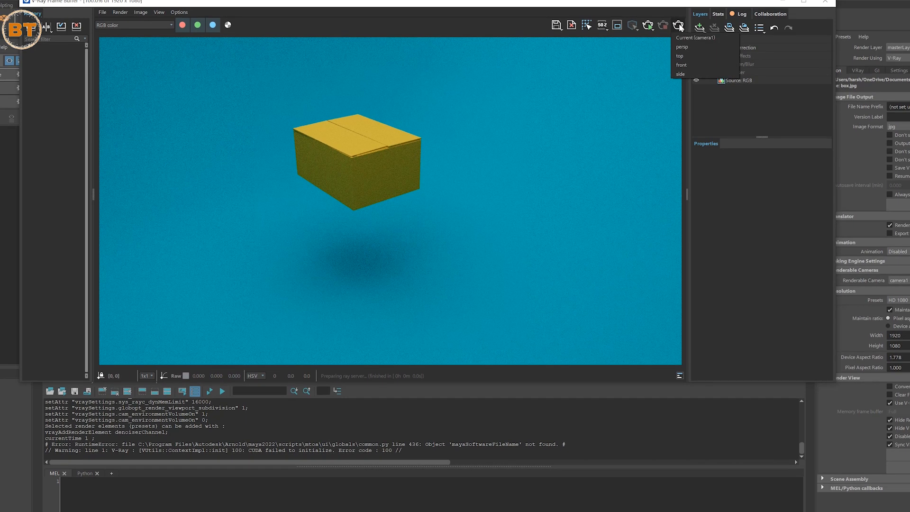
pyautogui.click(681, 34)
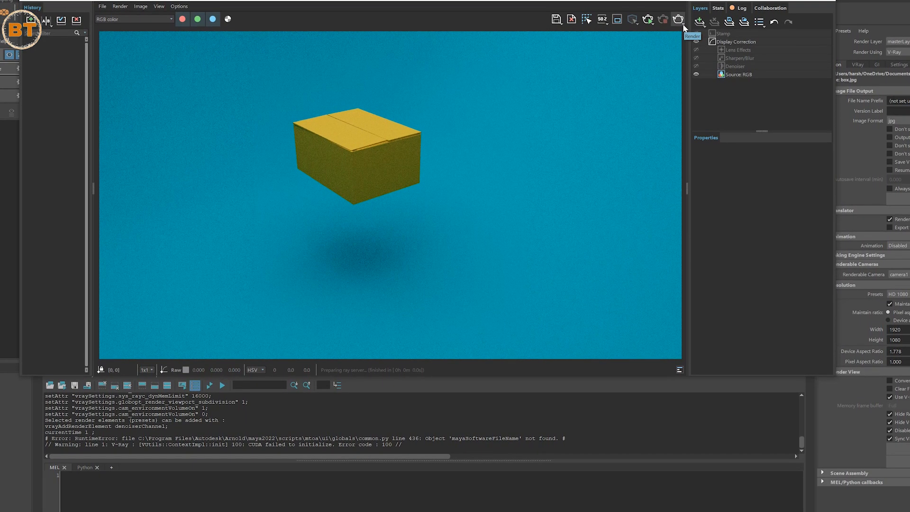
pyautogui.click(683, 26)
pyautogui.click(683, 28)
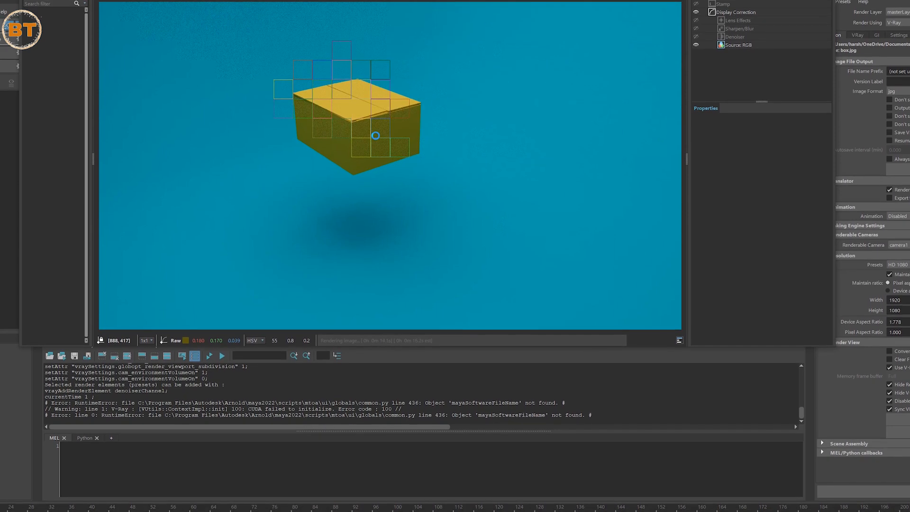
pyautogui.scroll(-5, 414, 175)
pyautogui.scroll(5, 414, 176)
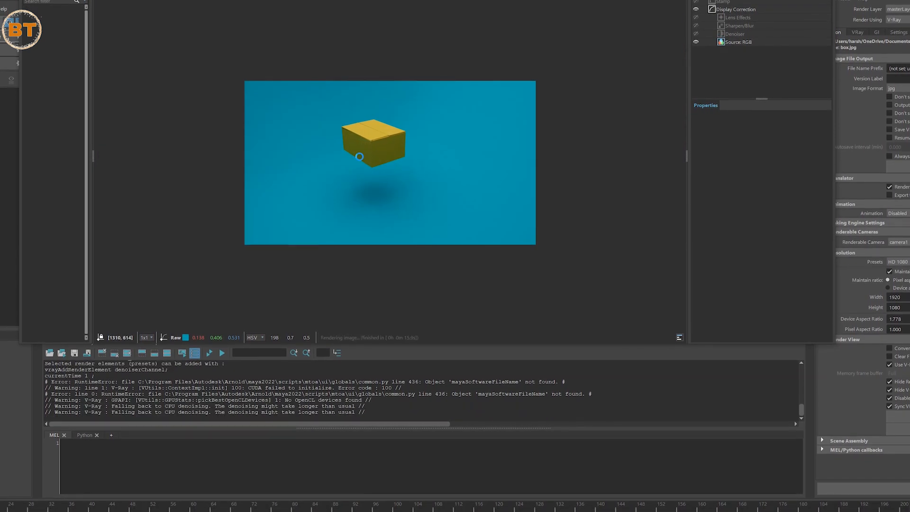
pyautogui.scroll(5, 380, 152)
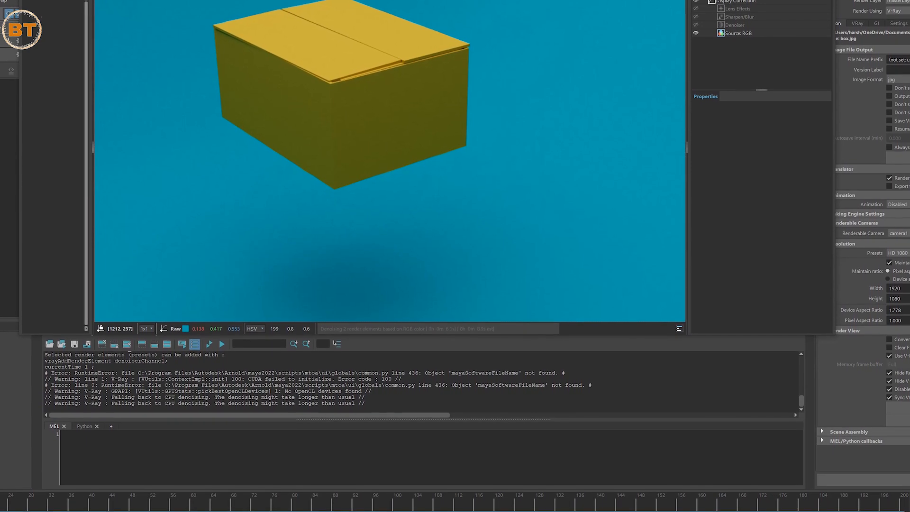
# Step: Try saving the rendered image to the default project folder as a JPEG image file and close the V-Ray Frame Buffer
pyautogui.click(543, 1)
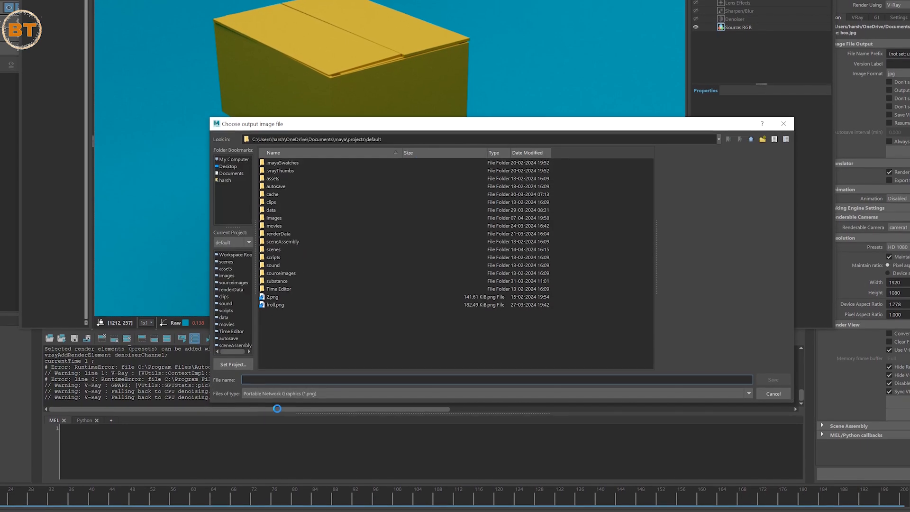
pyautogui.click(277, 396)
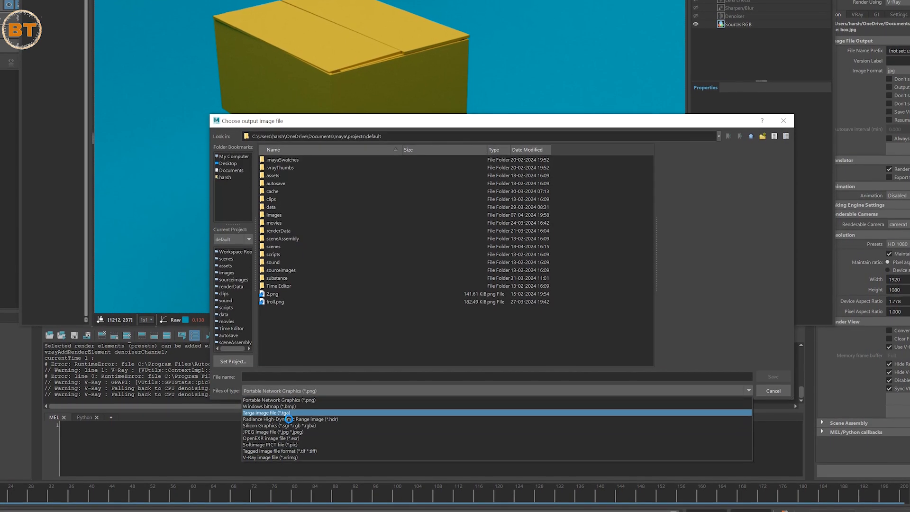
pyautogui.click(287, 431)
pyautogui.click(405, 144)
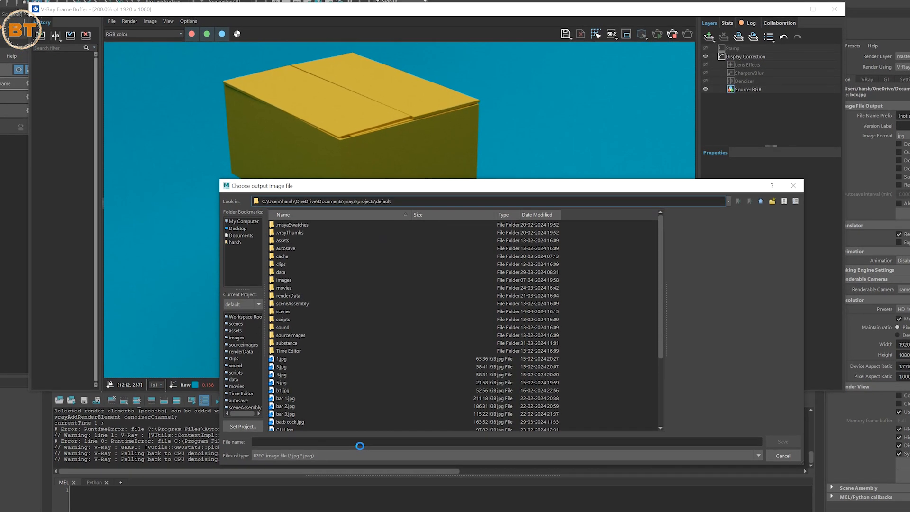
pyautogui.click(782, 454)
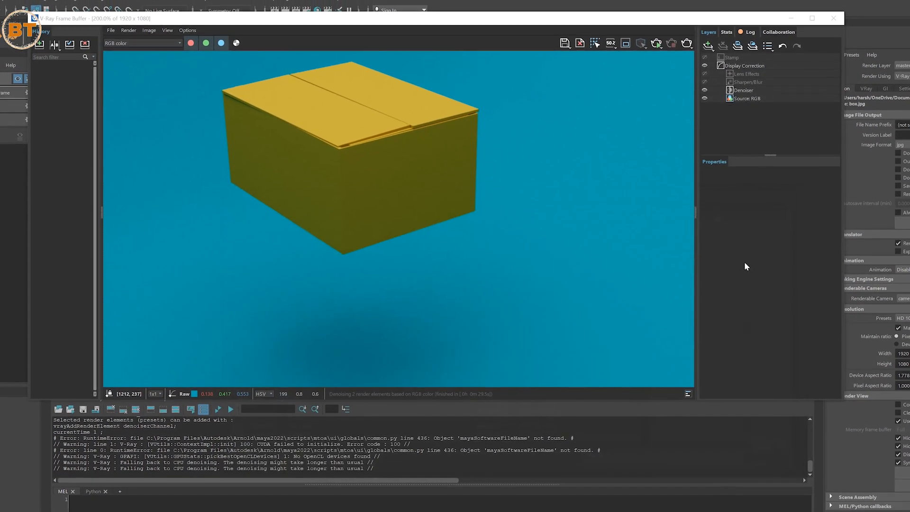
pyautogui.click(833, 25)
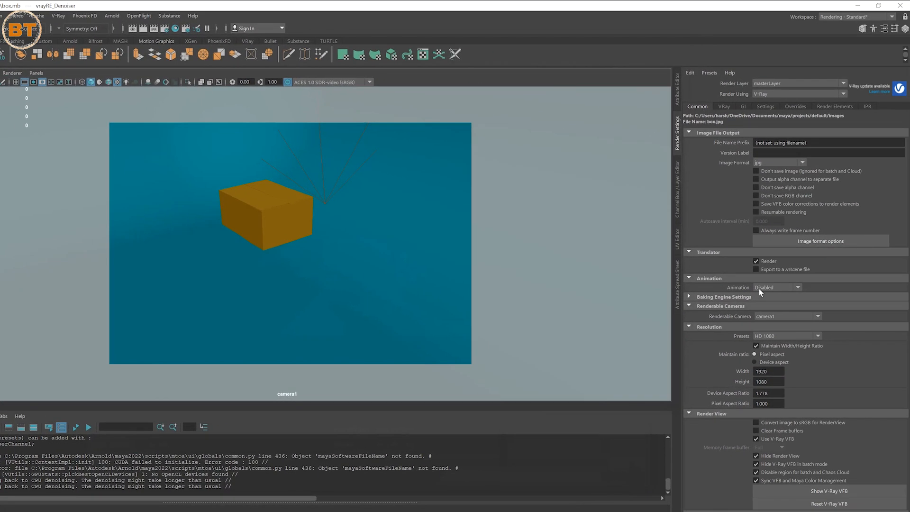
# Step: Switch animation rendering to Standard in the common render settings and set the start frame to 100
pyautogui.click(764, 288)
pyautogui.click(778, 299)
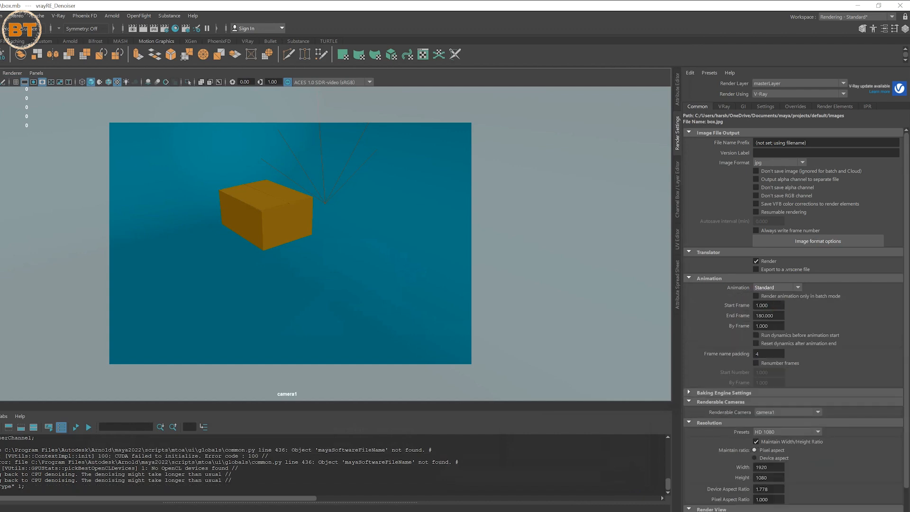
pyautogui.click(768, 315)
pyautogui.click(746, 303)
pyautogui.write('100')
pyautogui.press('Return')
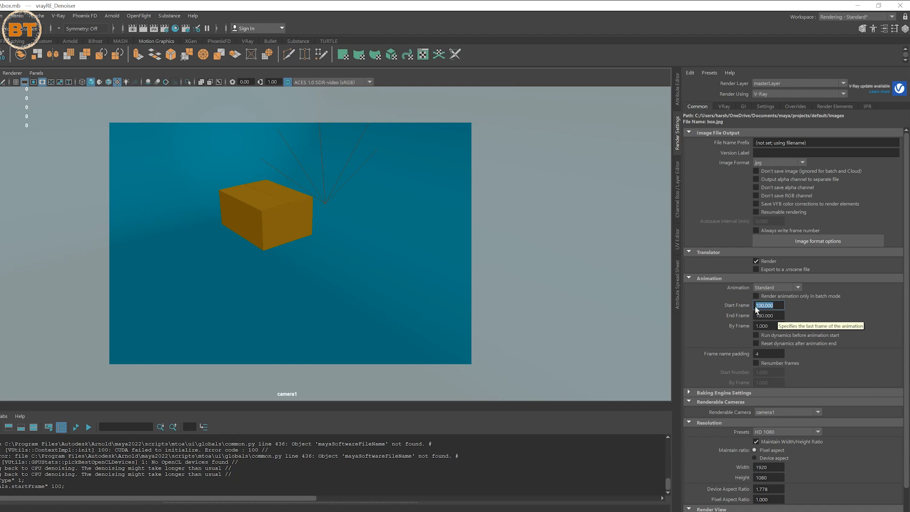
# Step: Set the animation's start frame to 1
pyautogui.moveTo(774, 305); pyautogui.dragTo(755, 306)
pyautogui.write('1')
pyautogui.press('Return')
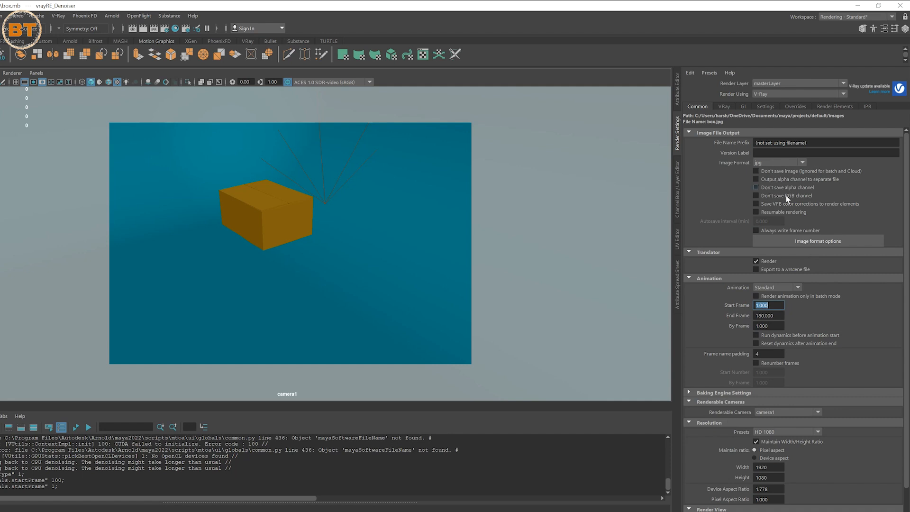
# Step: Render the animation sequence from camera1, stop it during frame 2 and close the V-Ray Frame Buffer
pyautogui.click(155, 30)
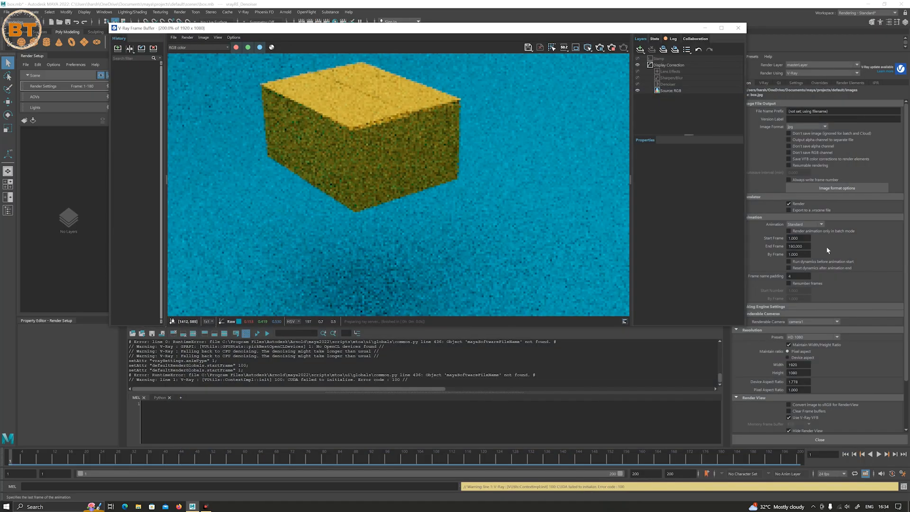
pyautogui.scroll(-3, 401, 190)
pyautogui.scroll(1, 401, 190)
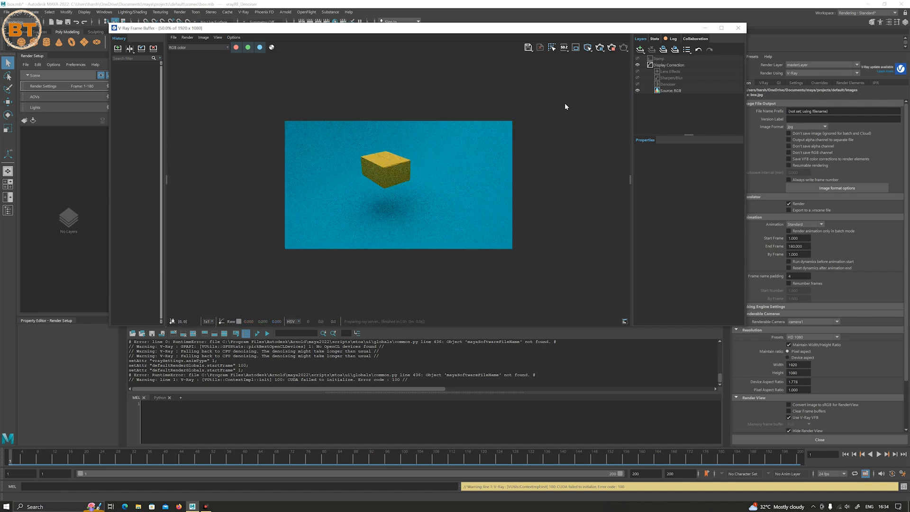
pyautogui.click(611, 48)
pyautogui.click(624, 48)
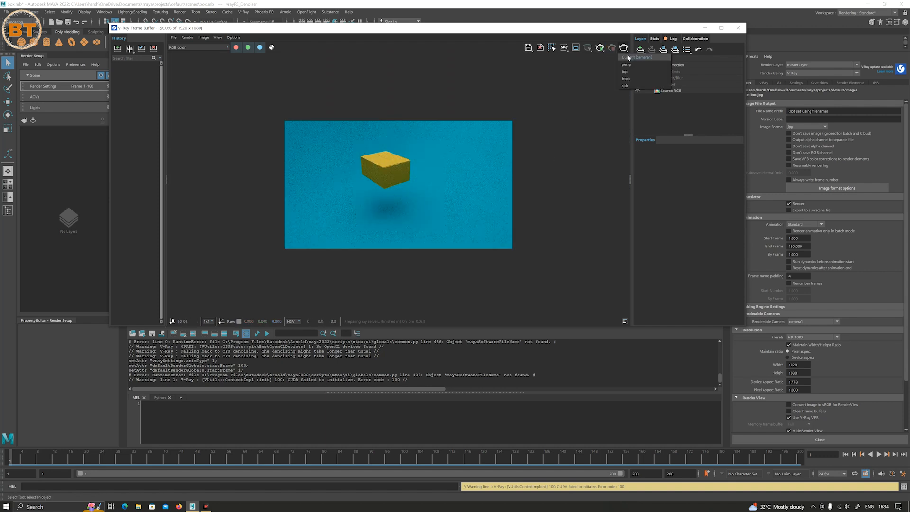
pyautogui.click(628, 58)
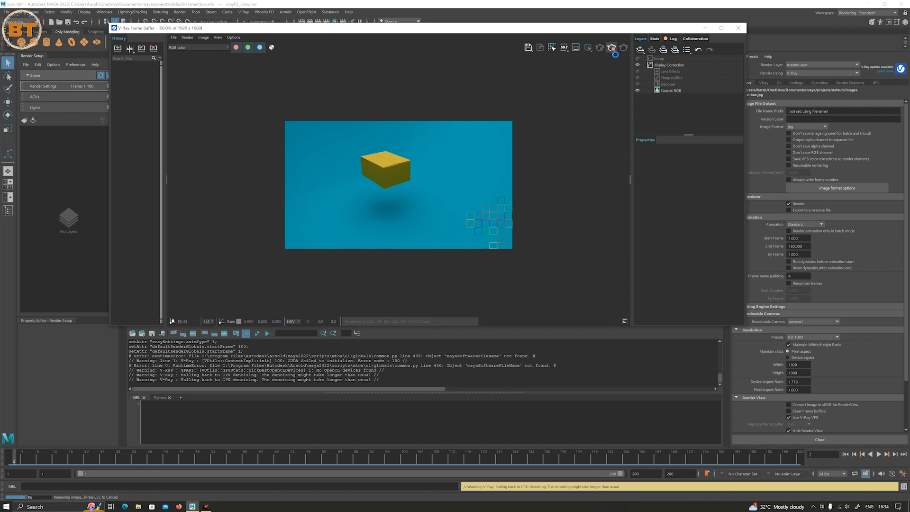
pyautogui.click(613, 49)
pyautogui.click(738, 28)
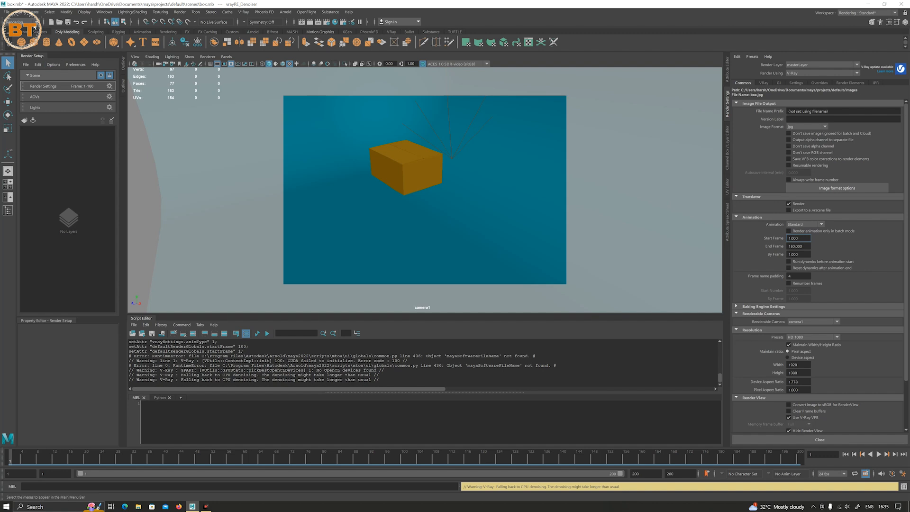
# Step: Switch to File Explorer and locate the box scene file in Documents > maya > projects > default > scenes
pyautogui.click(7, 12)
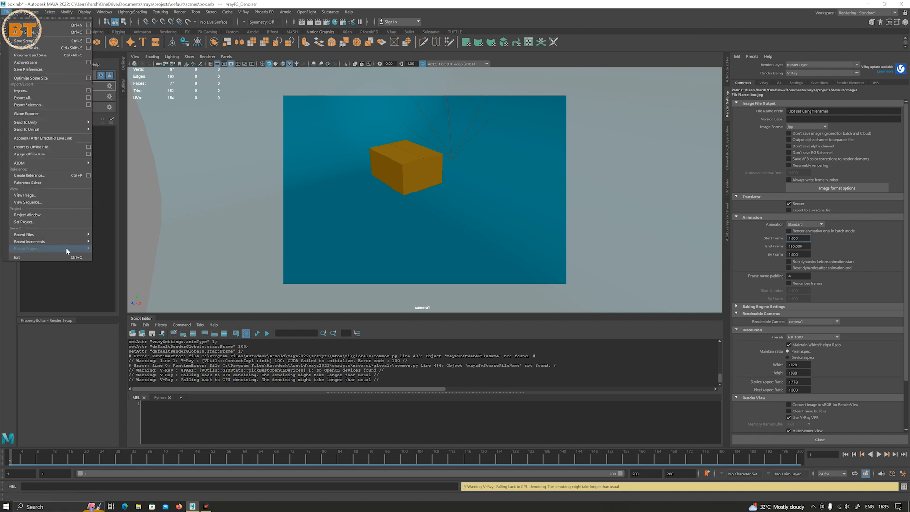
pyautogui.press('super+e')
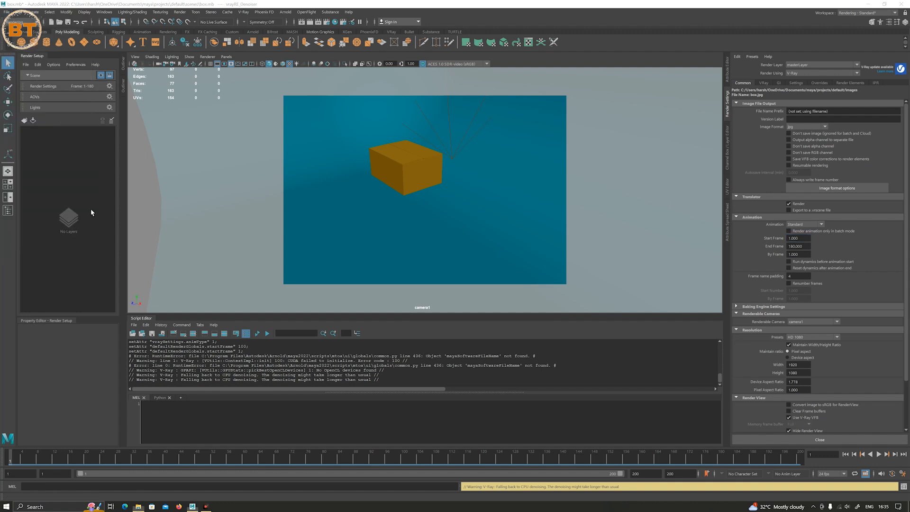
pyautogui.click(151, 271)
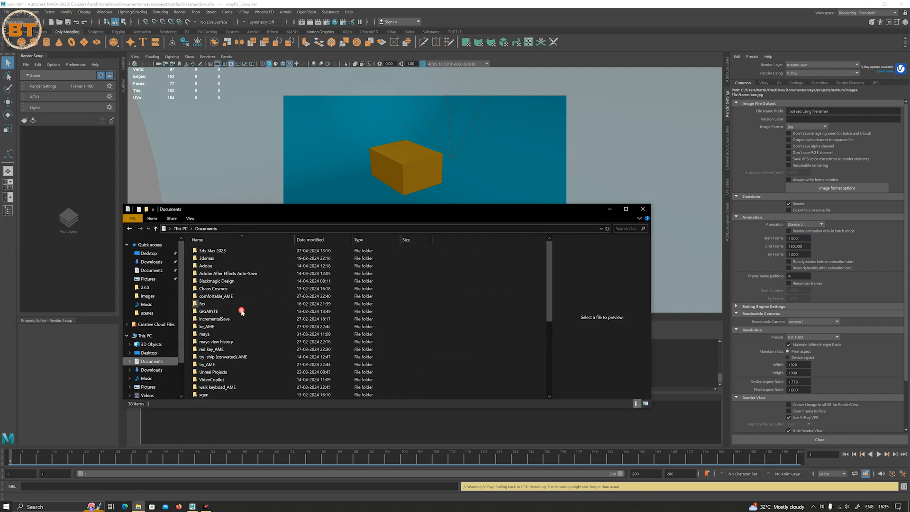
pyautogui.doubleClick(290, 334)
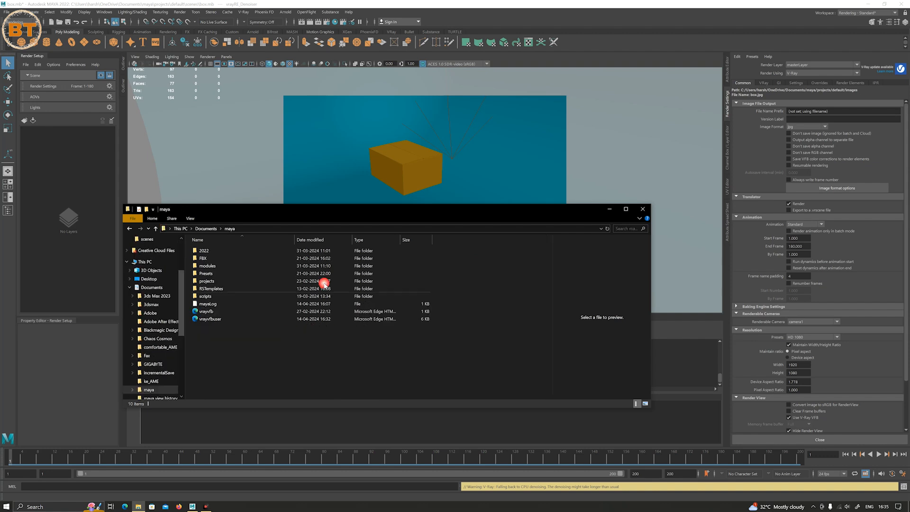
pyautogui.doubleClick(298, 281)
pyautogui.doubleClick(285, 258)
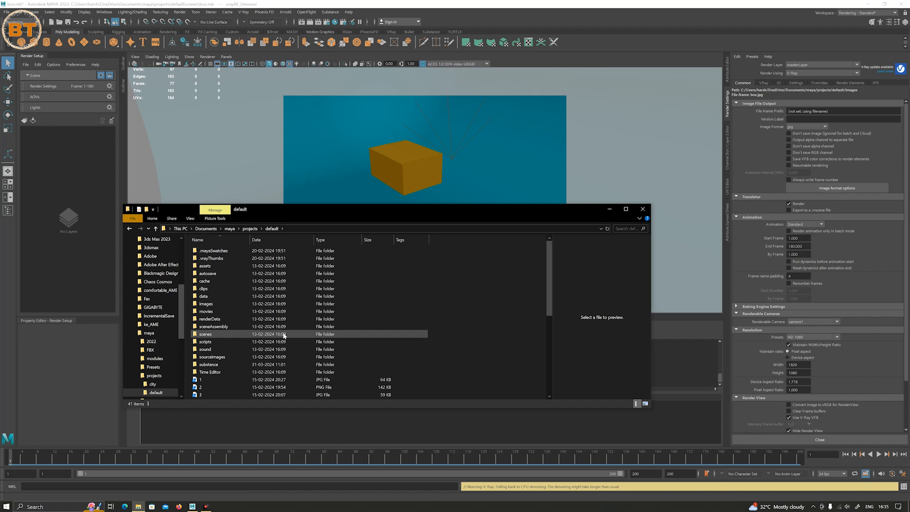
pyautogui.doubleClick(283, 334)
pyautogui.scroll(-5, 317, 331)
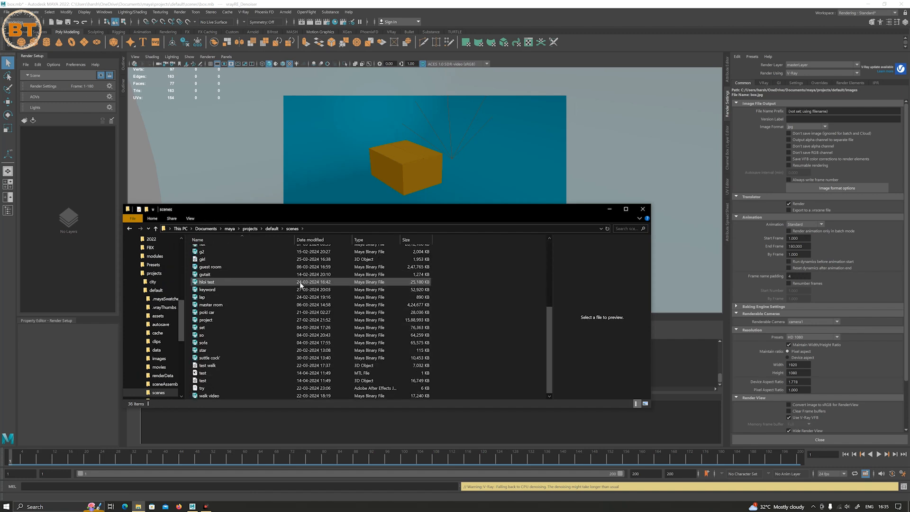
pyautogui.scroll(3, 311, 299)
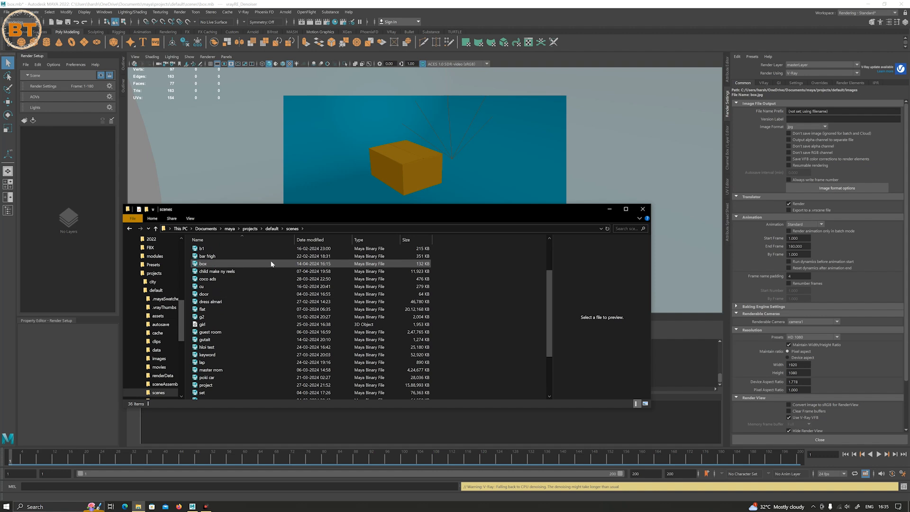
pyautogui.click(329, 264)
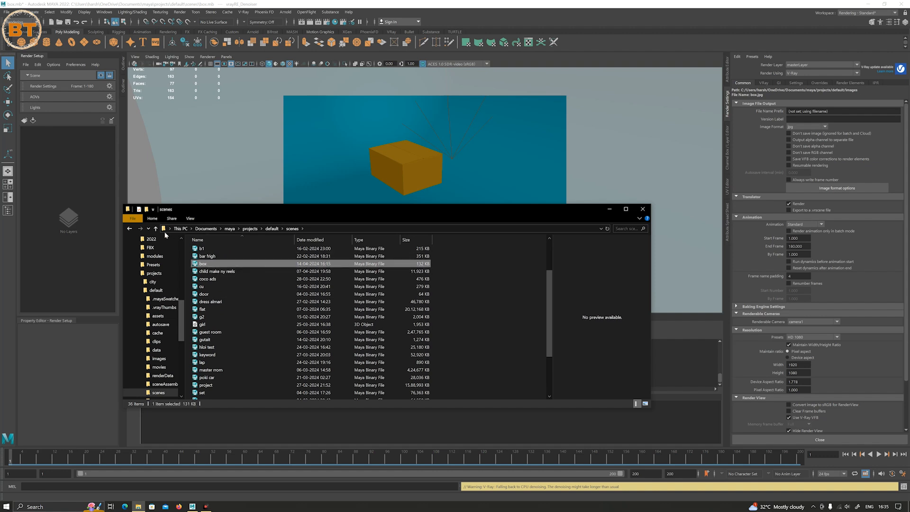
# Step: Open the default project's images folder in an enlarged window and preview the rendered file box.effectsResult.0001
pyautogui.click(130, 229)
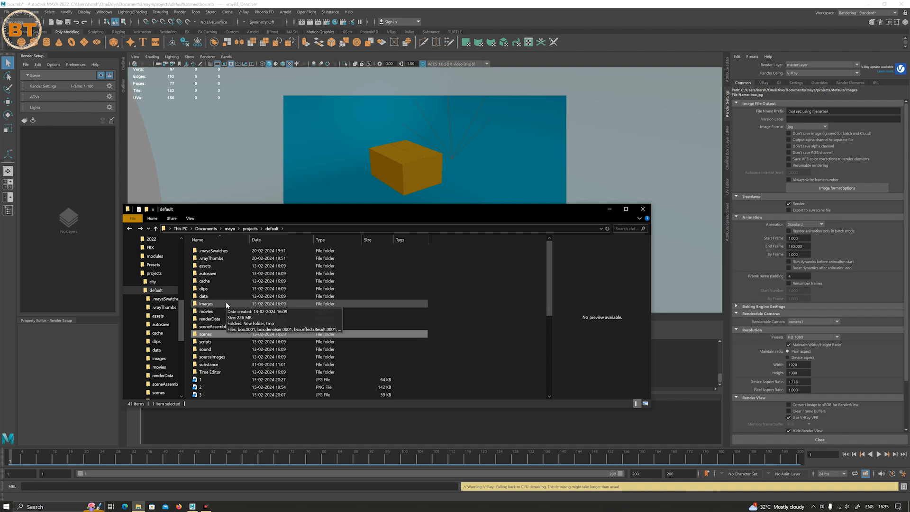
pyautogui.doubleClick(225, 303)
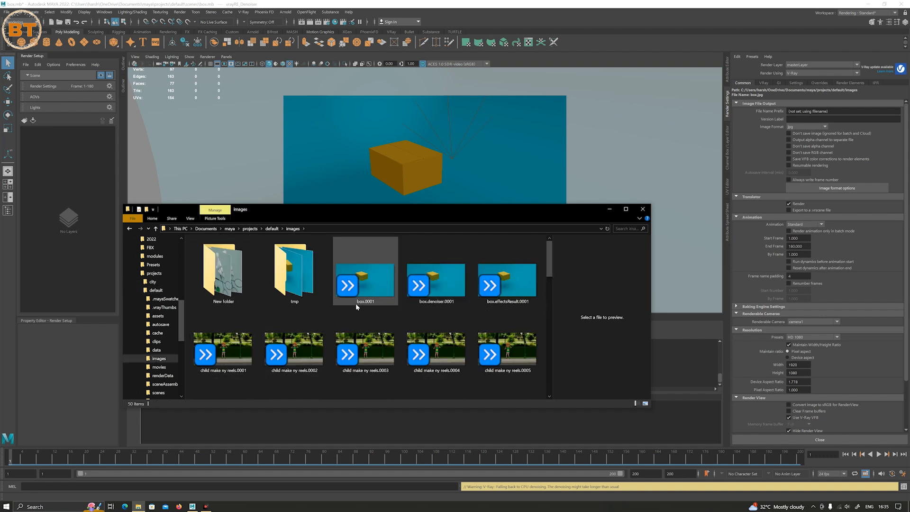
pyautogui.click(626, 209)
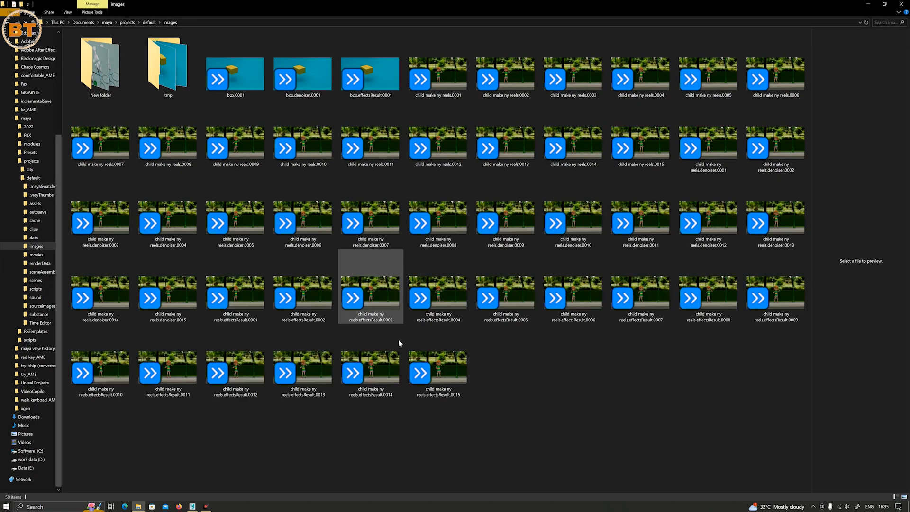
pyautogui.click(370, 75)
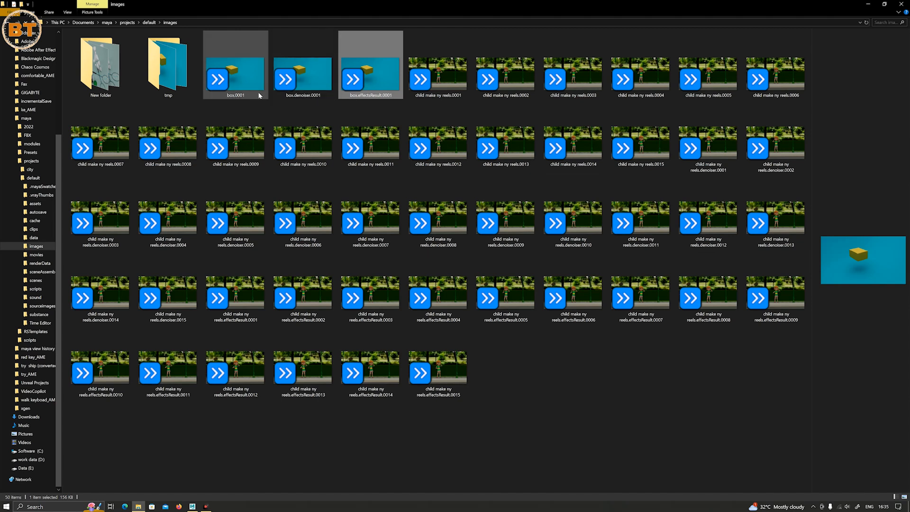